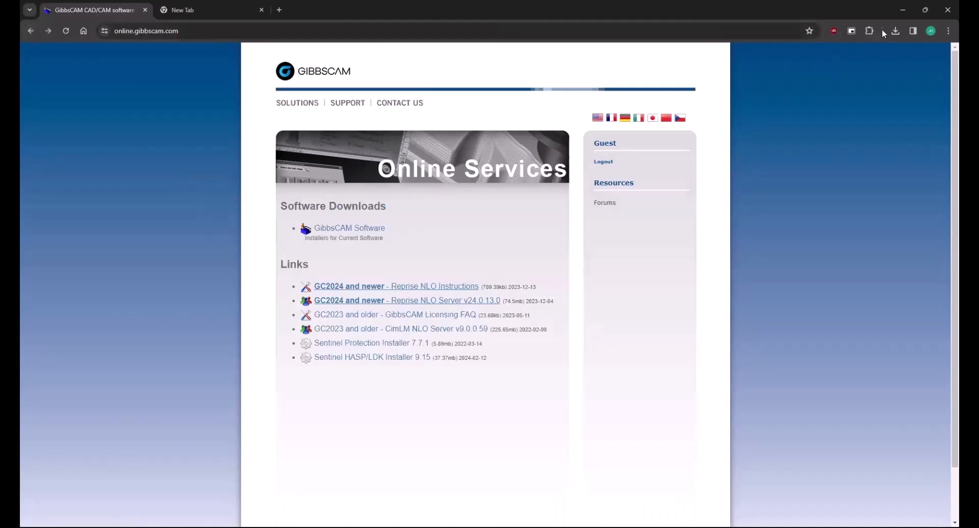
Step: Minimize Chrome to show the desktop holding the GibbsCAM installers and the NLO folder
click(903, 11)
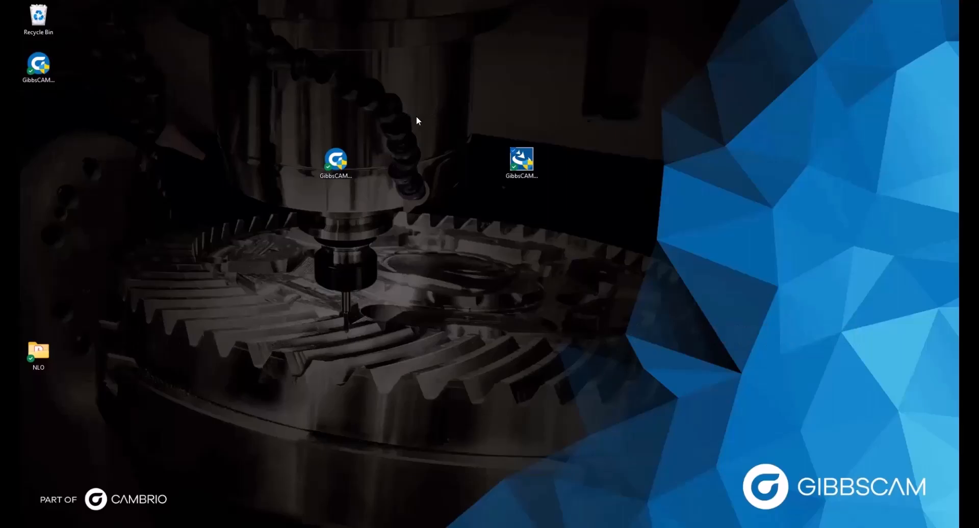
Step: Launch GibbsCAMNLOServer-24.0.13.0.exe from the desktop as administrator
right_click(529, 162)
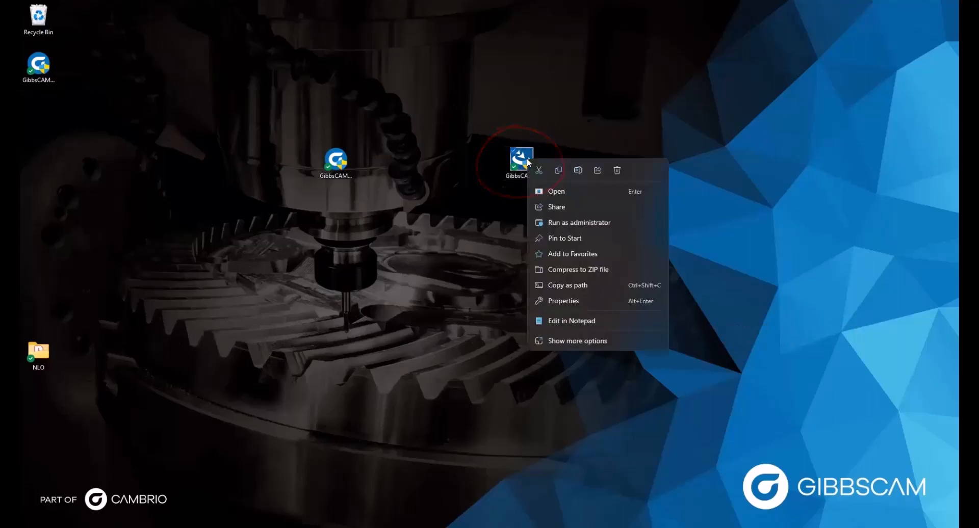
click(573, 224)
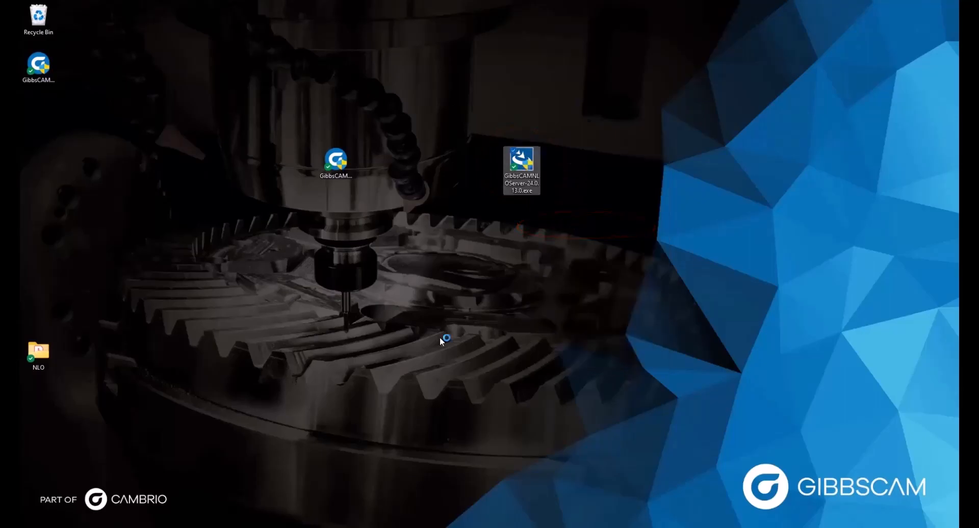
click(376, 289)
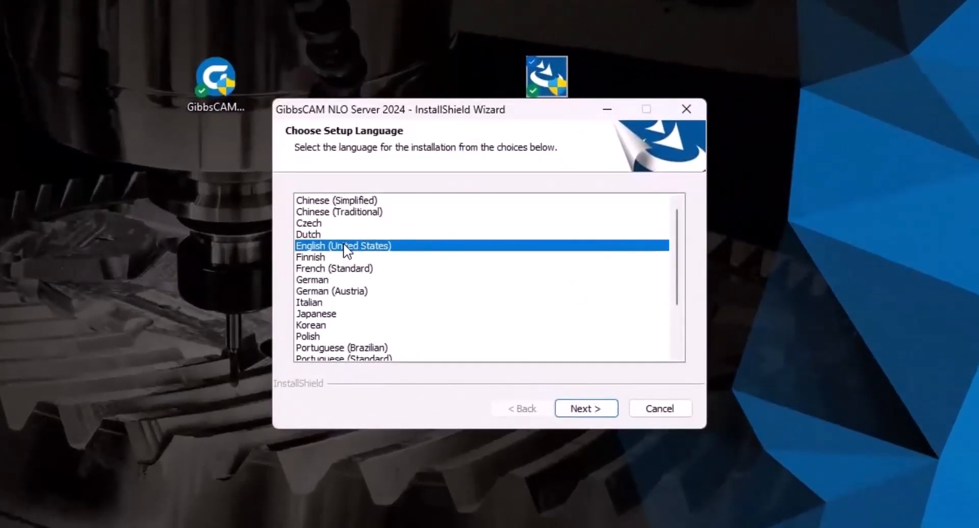
Step: Install NLO Server 2024 in English, accepting the license and the default GibbsCAM NLO Server 2024 folder
click(580, 409)
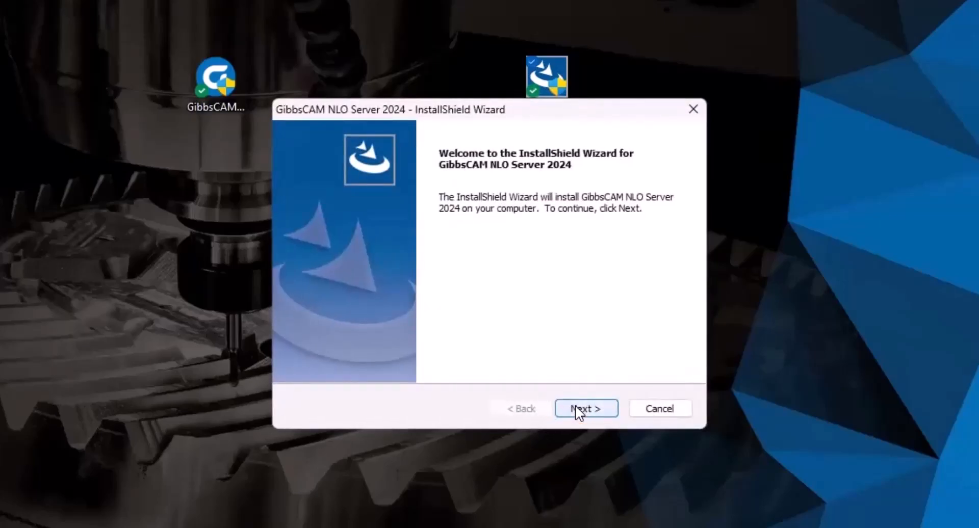
click(579, 411)
click(343, 346)
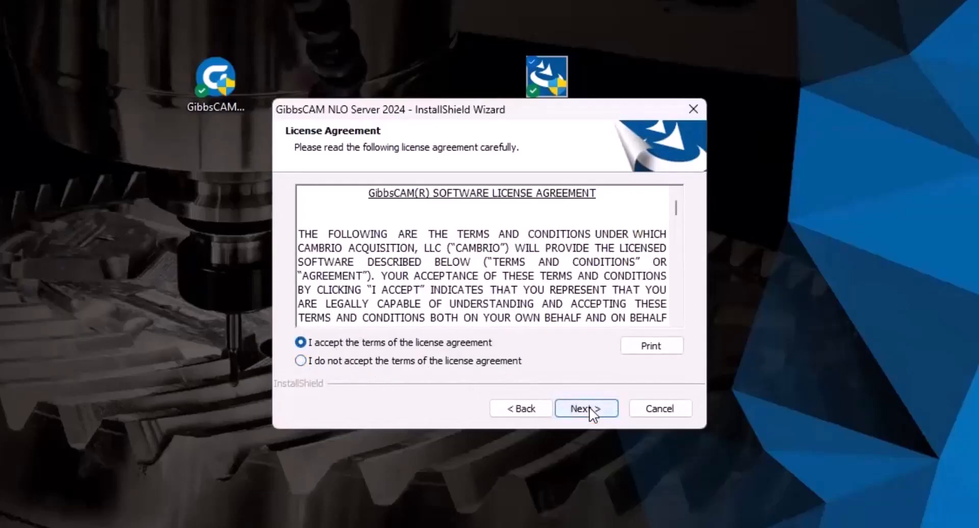
click(586, 408)
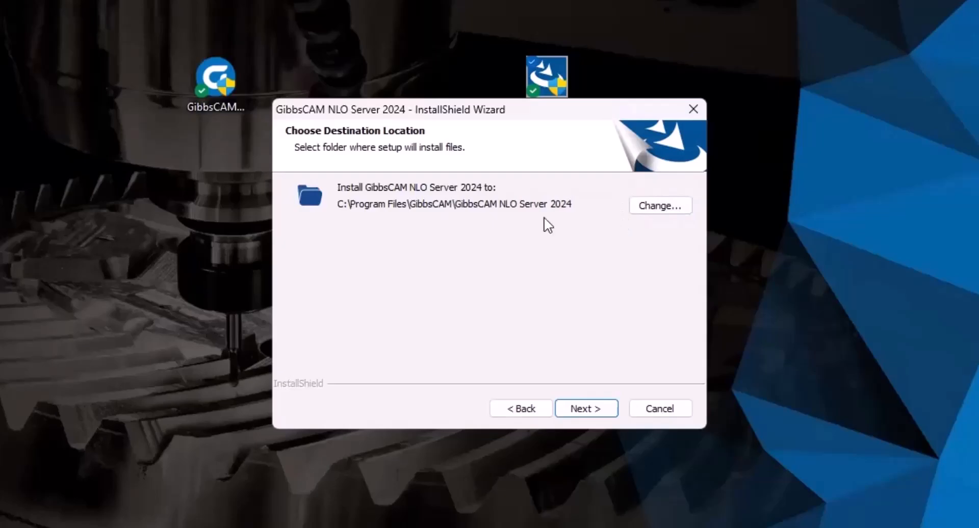
click(582, 408)
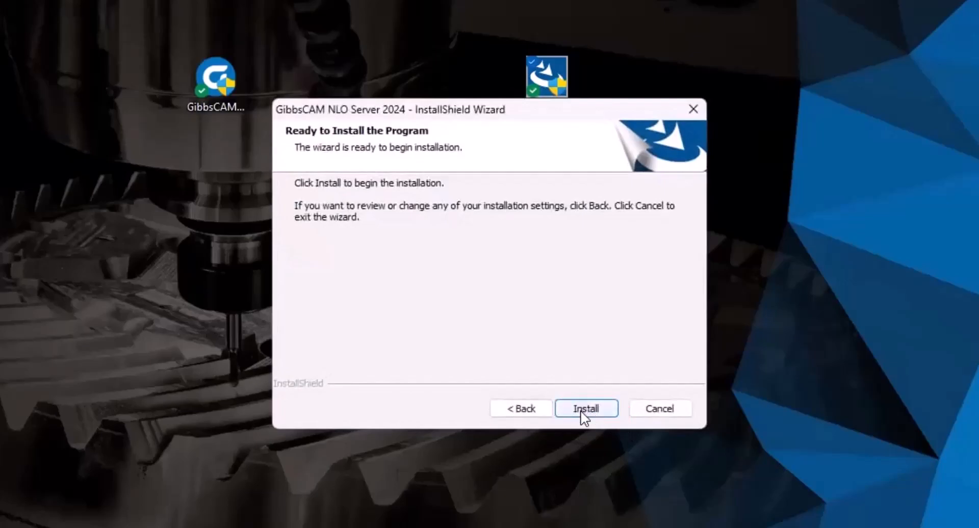
click(582, 412)
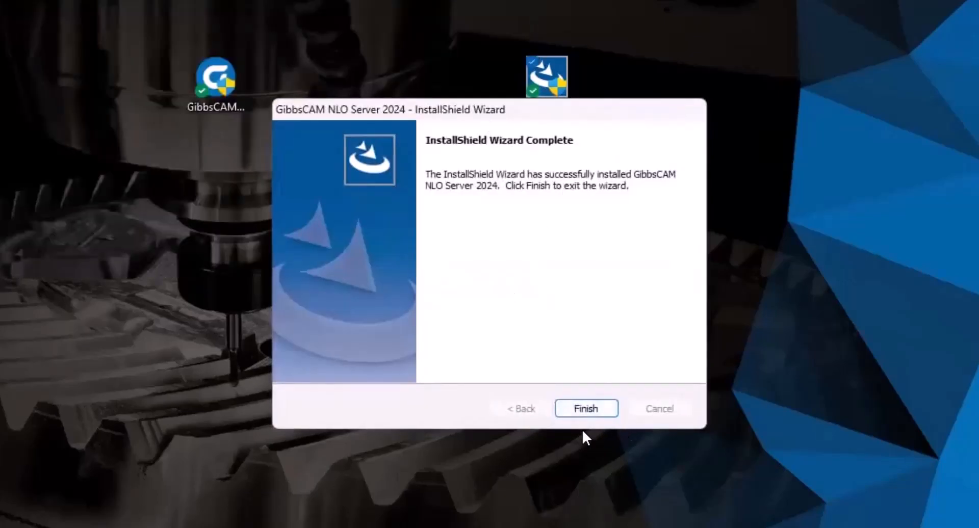
click(586, 411)
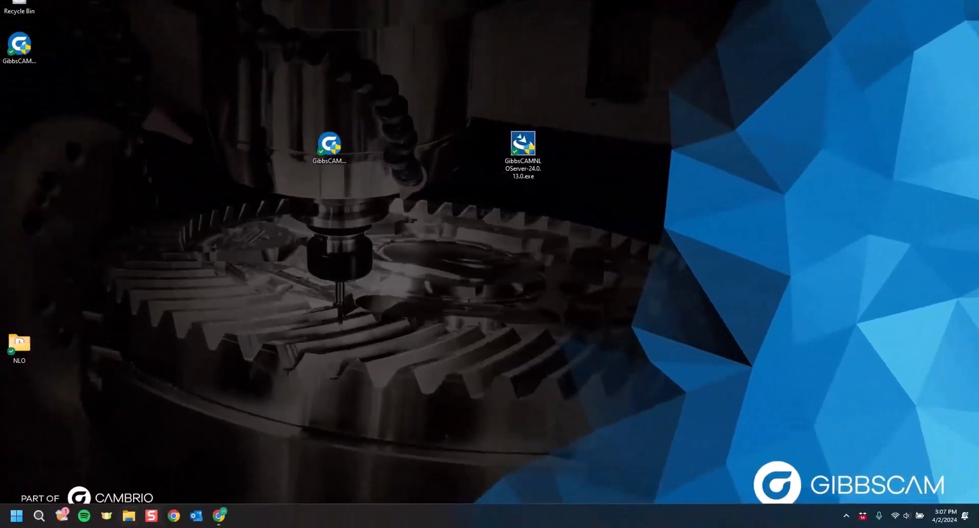
Step: Browse in File Explorer to C:\Program Files\GibbsCAM\GibbsCAM NLO Server 2024
click(129, 516)
scroll(291, 242, down, 6)
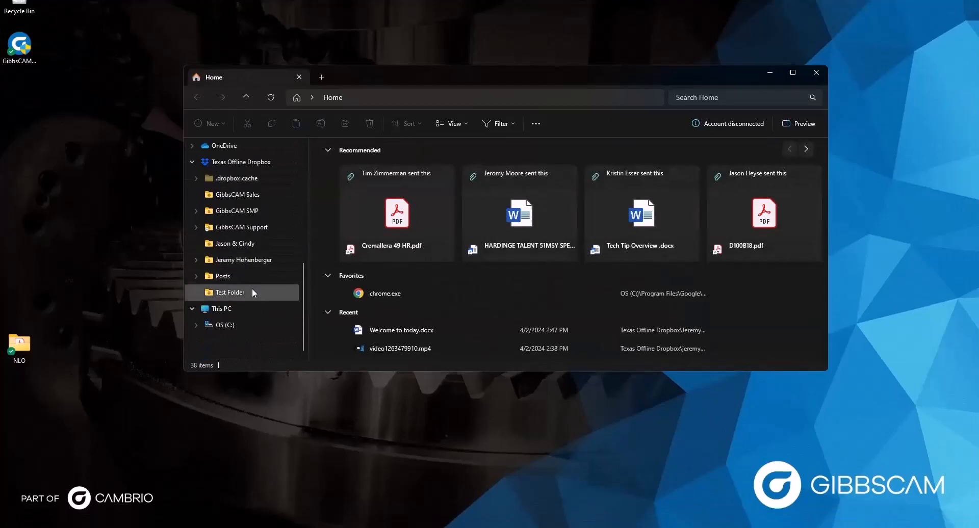
click(229, 325)
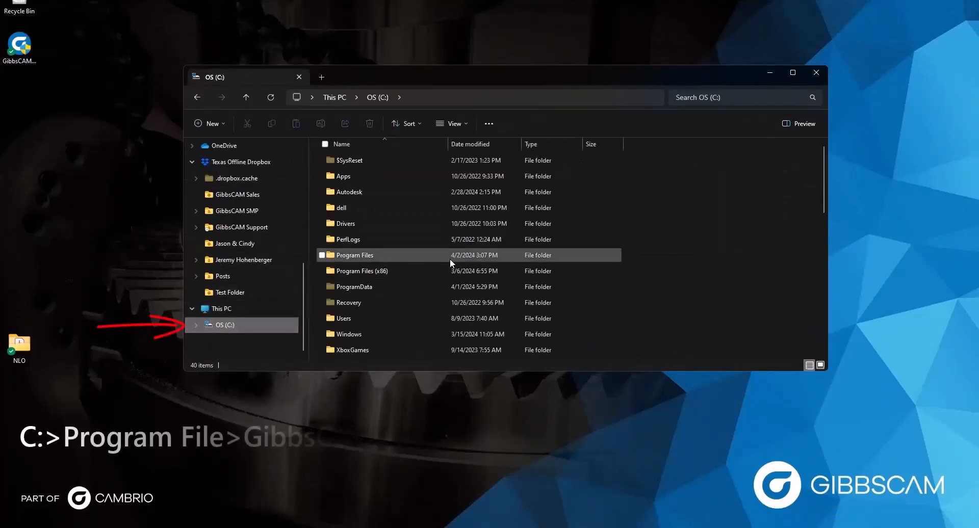
double_click(361, 256)
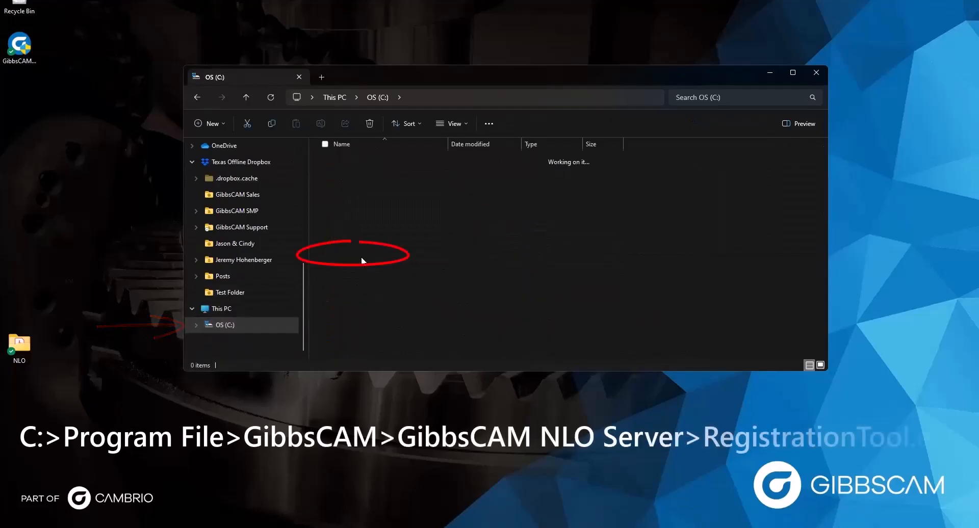
scroll(359, 316, down, 3)
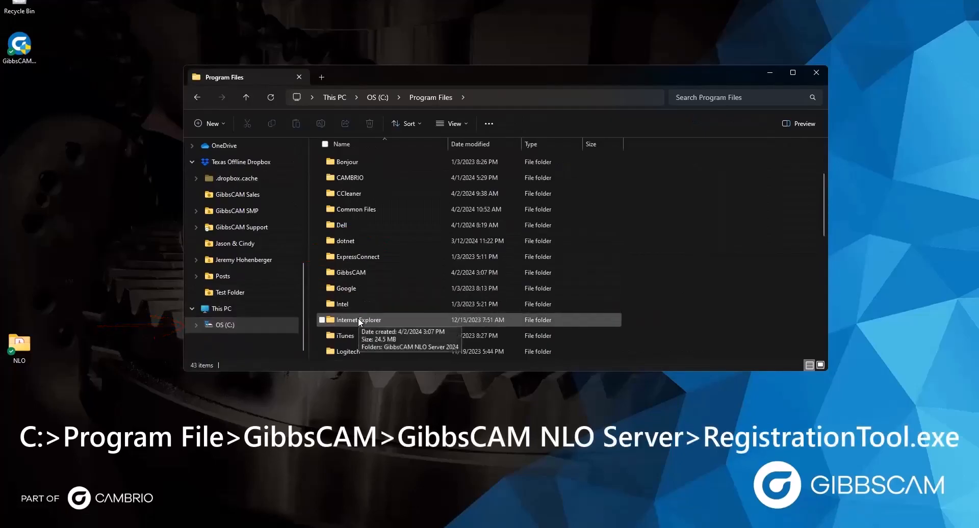
double_click(354, 273)
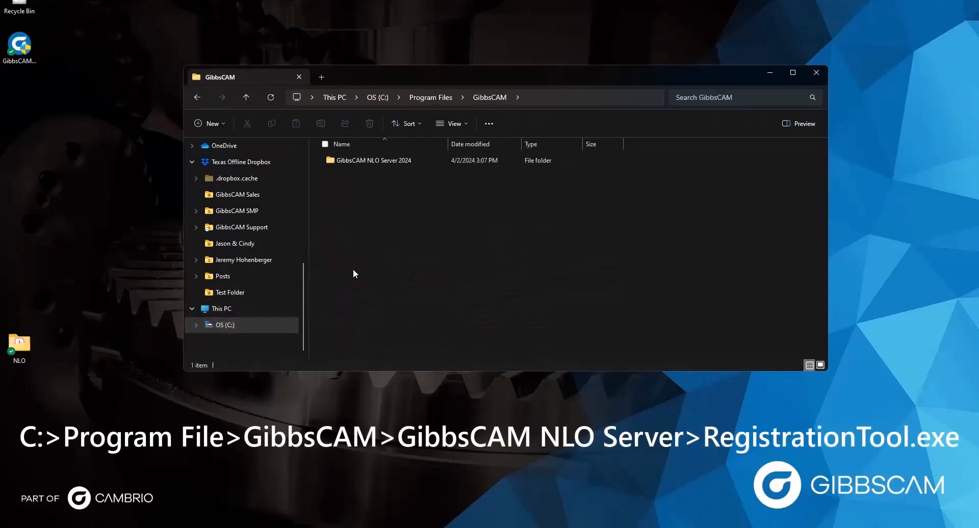
double_click(355, 160)
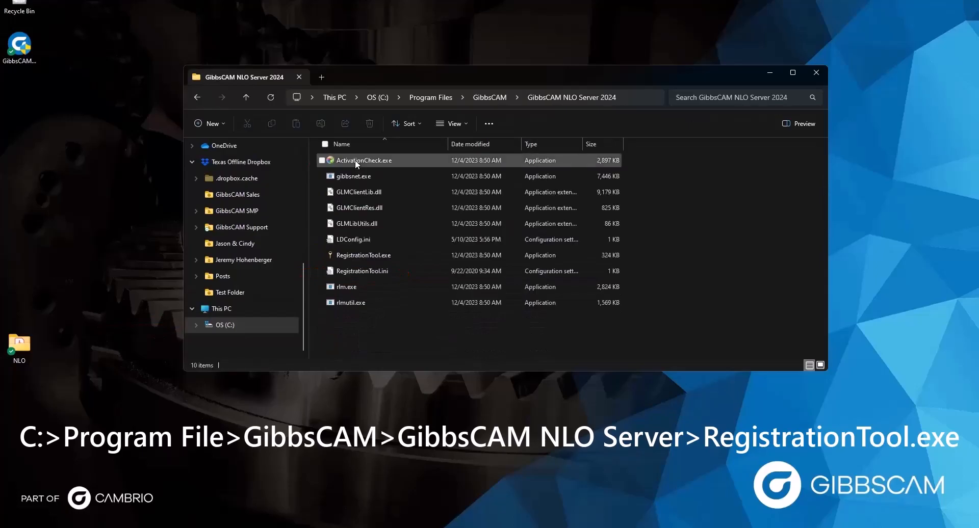
Step: Run RegistrationTool.exe as administrator to open GibbsCAM Licensing Utility 4.0.10
right_click(344, 253)
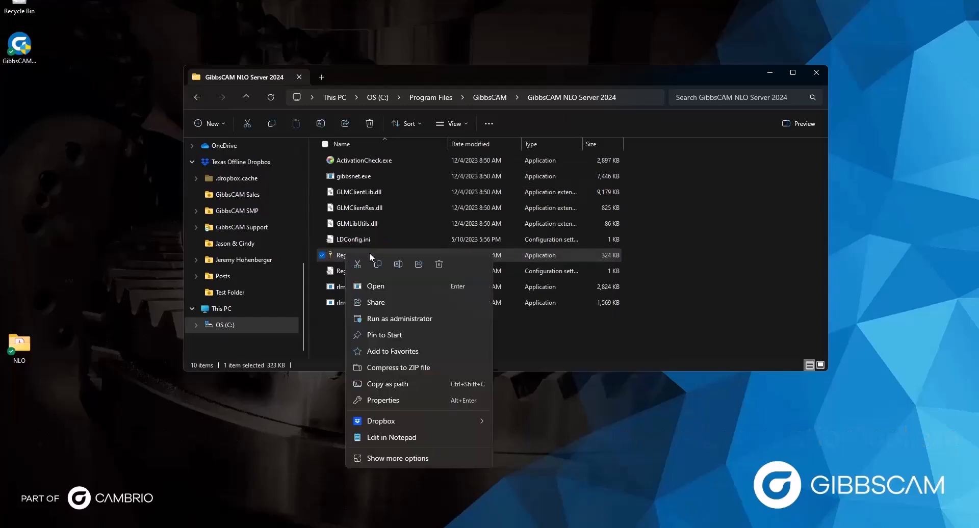
click(411, 317)
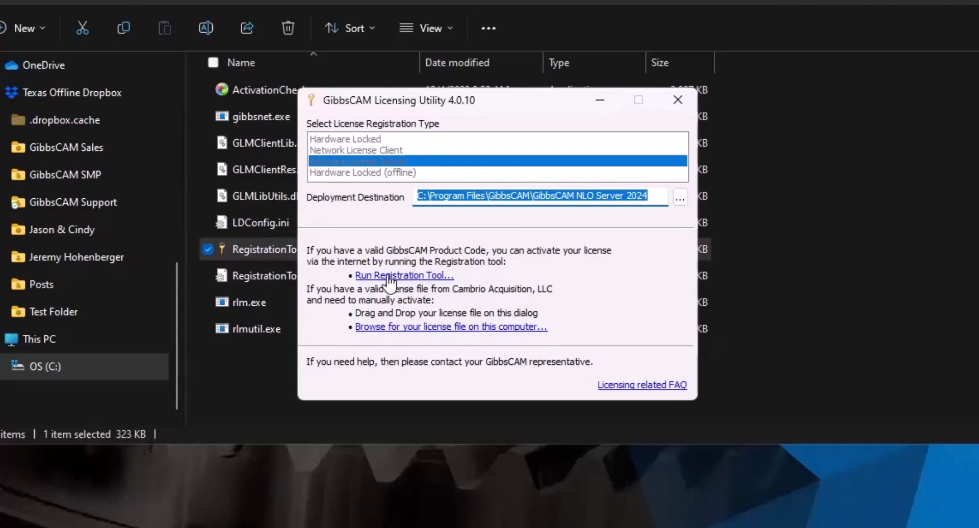
Step: Register the server license online with the product code, confirm the .lic deployment, and restart RLM
click(427, 278)
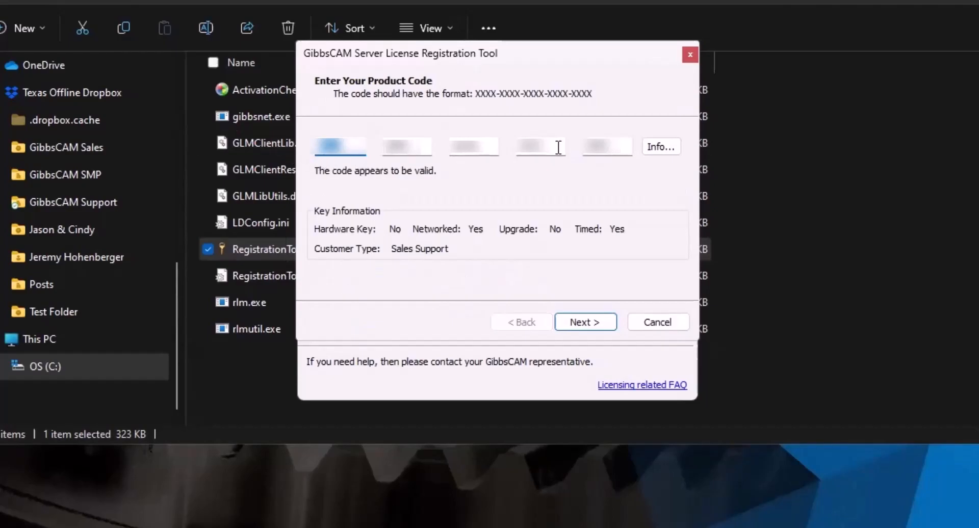
click(592, 323)
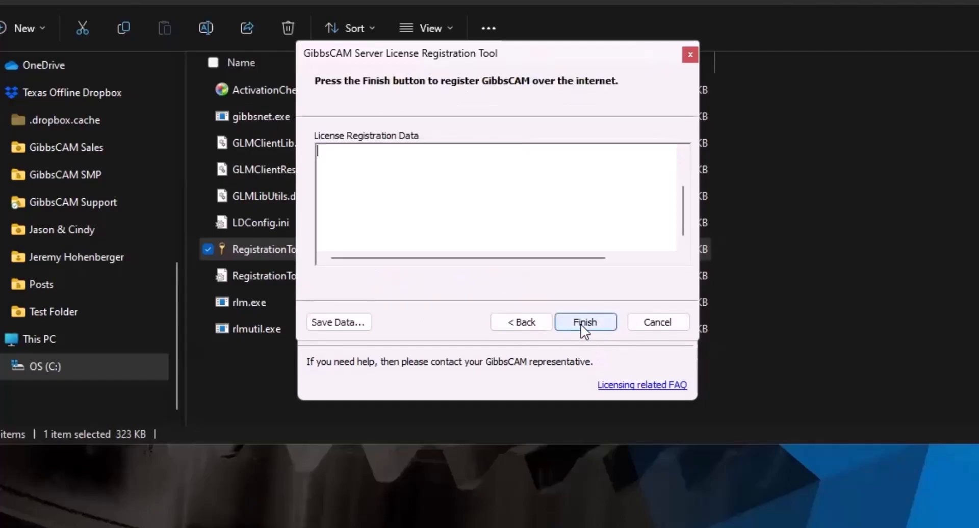
click(586, 324)
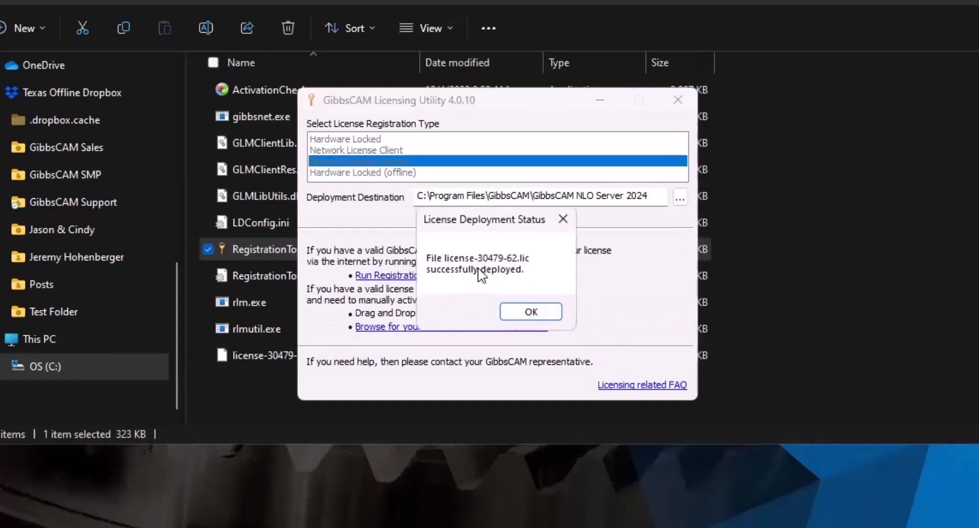
click(529, 312)
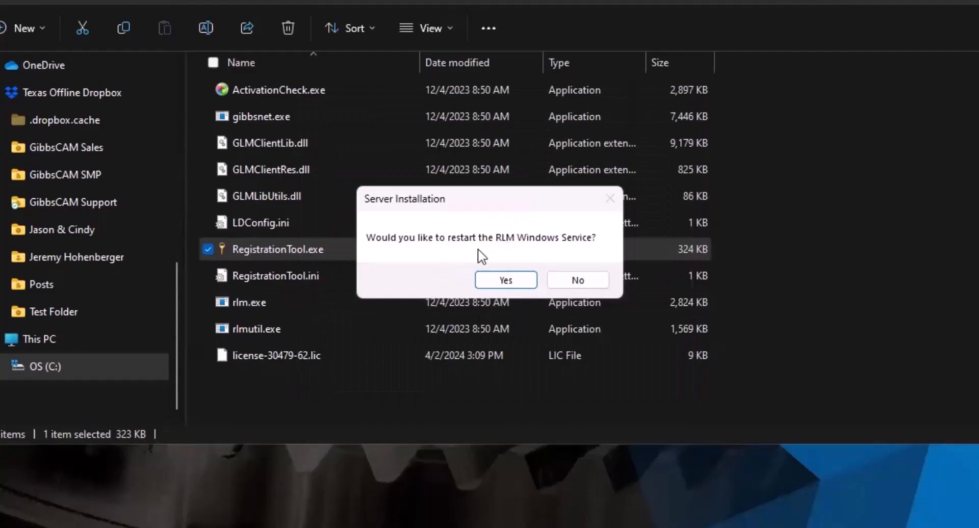
click(506, 281)
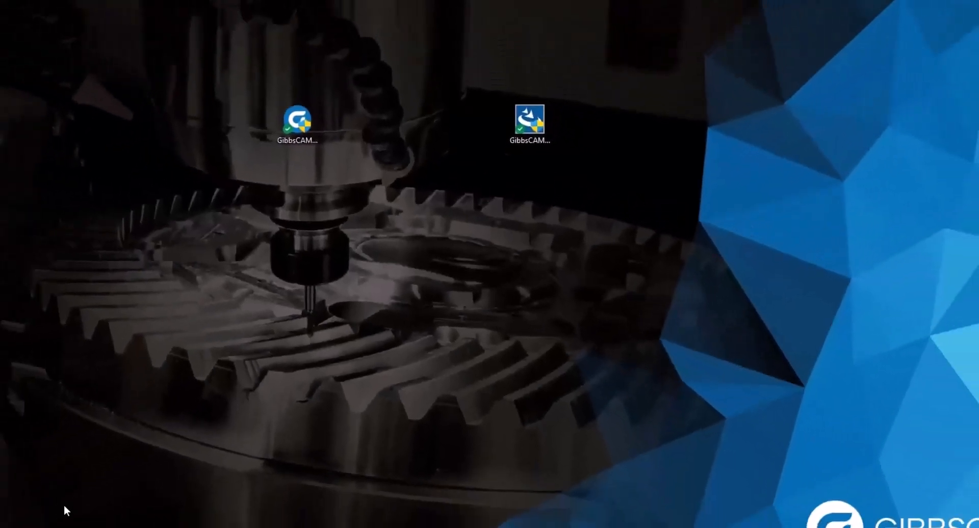
key(super+s)
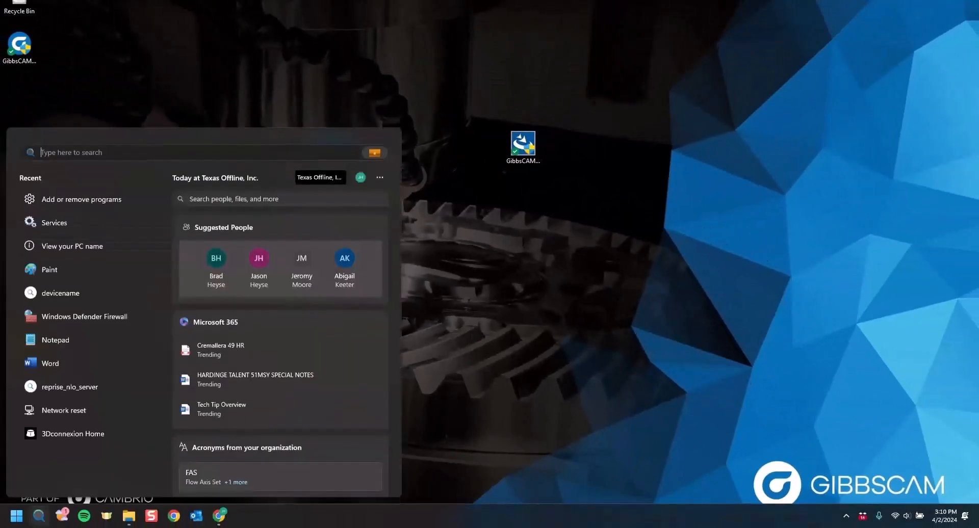
text(services)
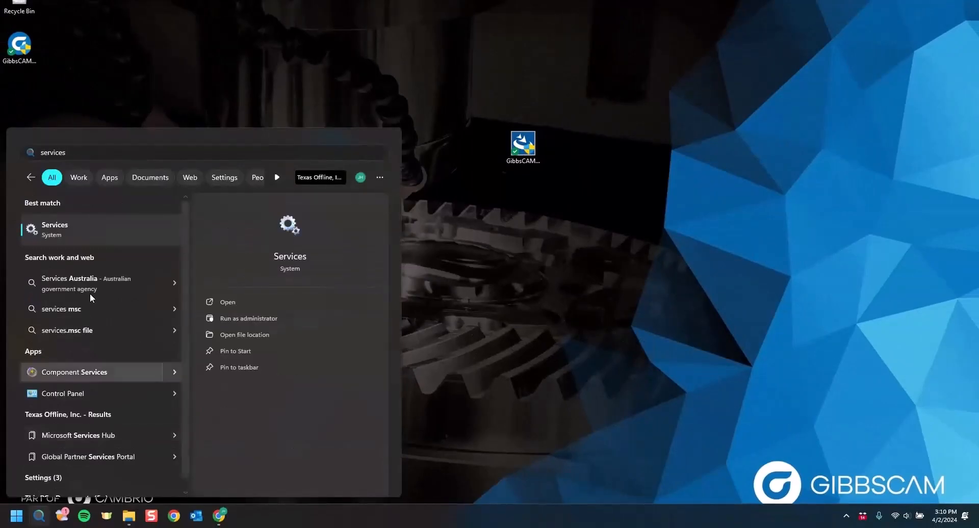
click(111, 226)
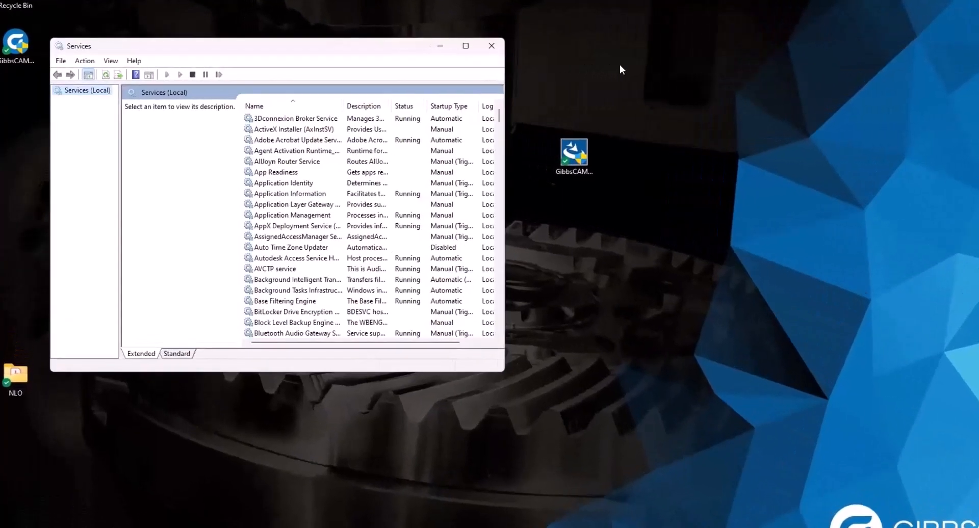
scroll(265, 159, down, 14)
scroll(371, 209, down, 20)
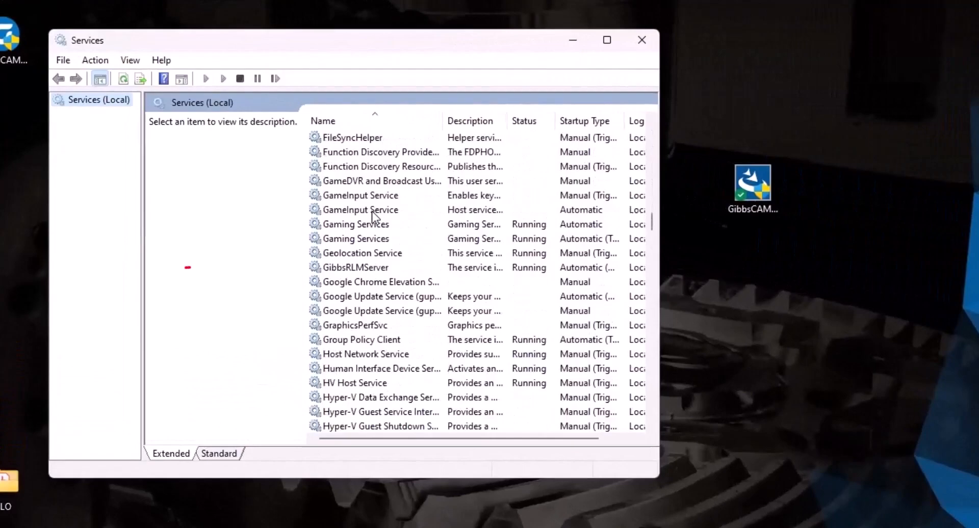
click(353, 271)
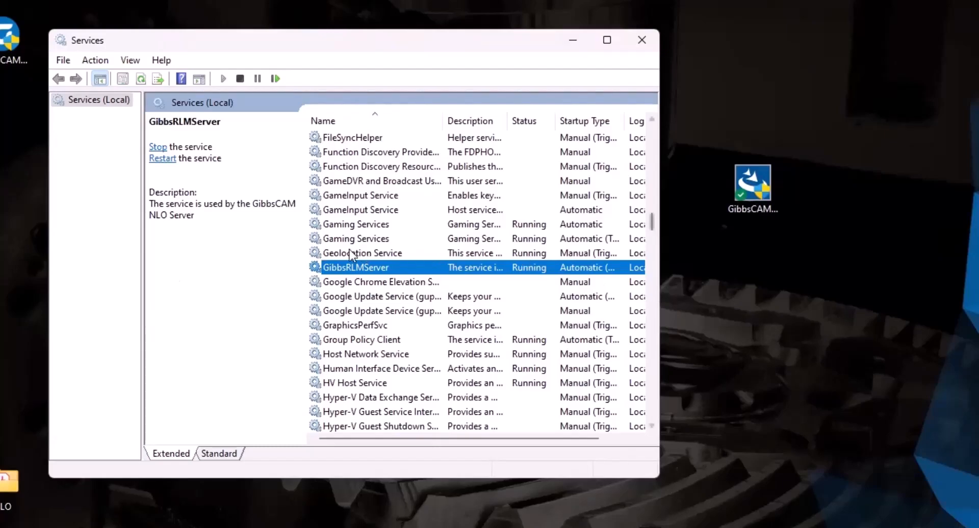
click(642, 41)
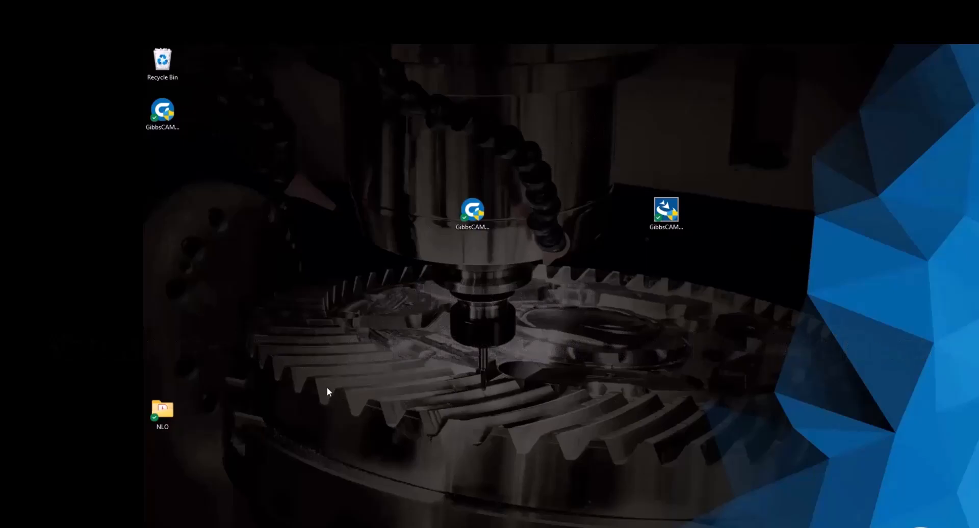
Step: Search Start for 'device name' to open System › About and select the Device name value
key(super)
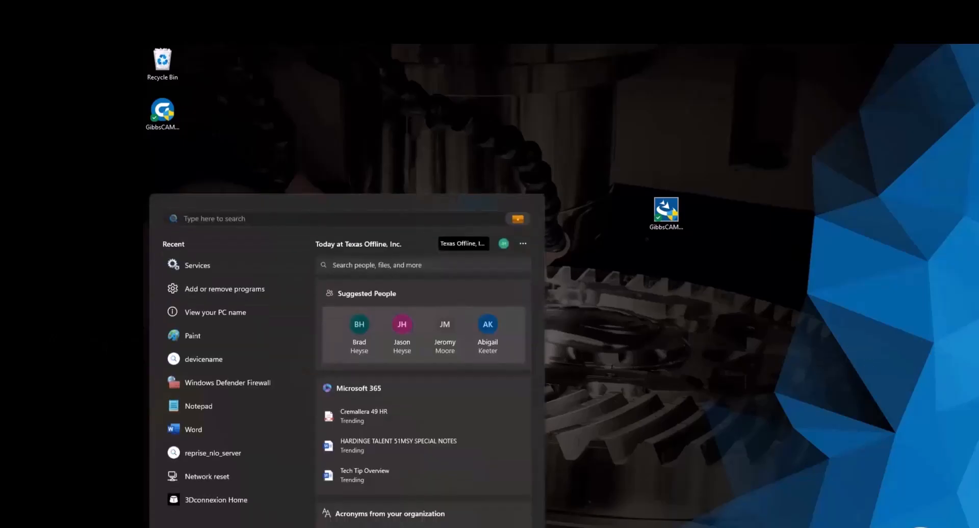
text(device name)
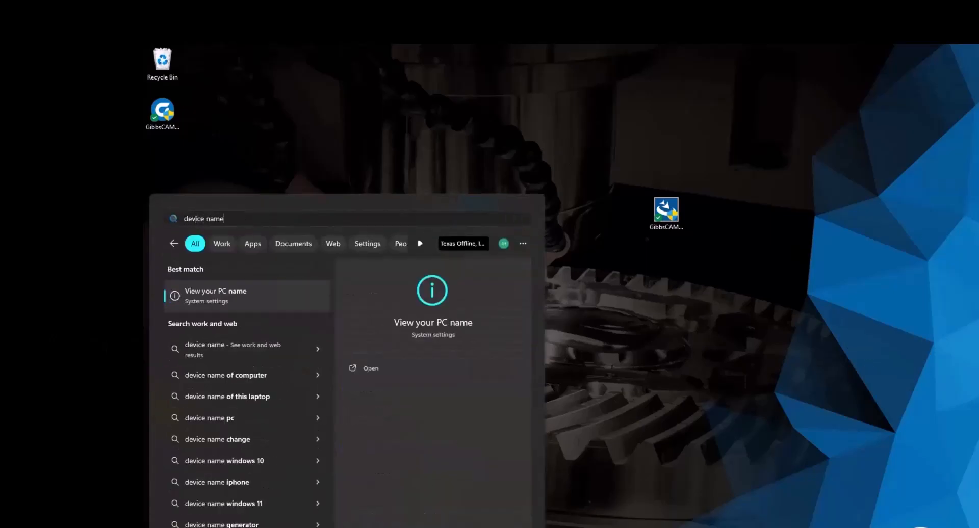
key(Return)
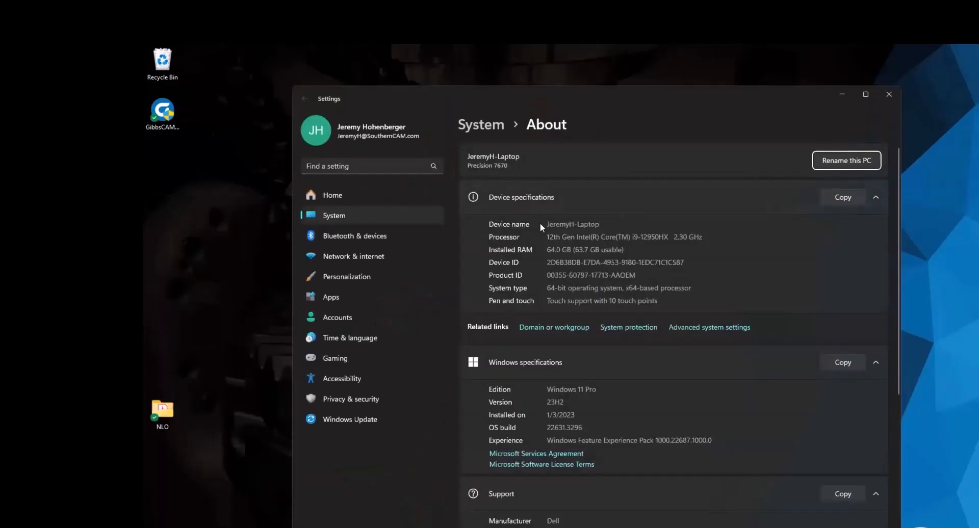
drag(600, 224, 546, 223)
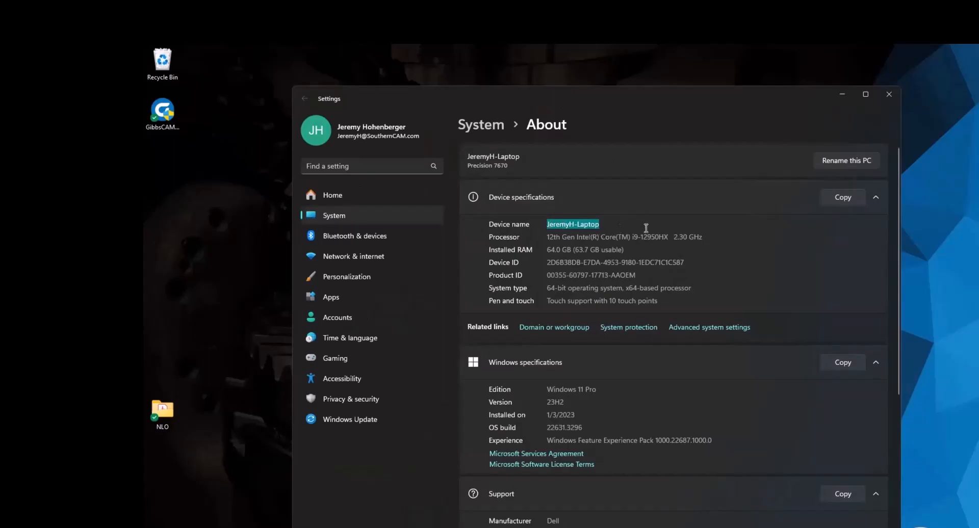
Step: Close Settings and load the PC's address on port 5054 in Chrome
click(889, 95)
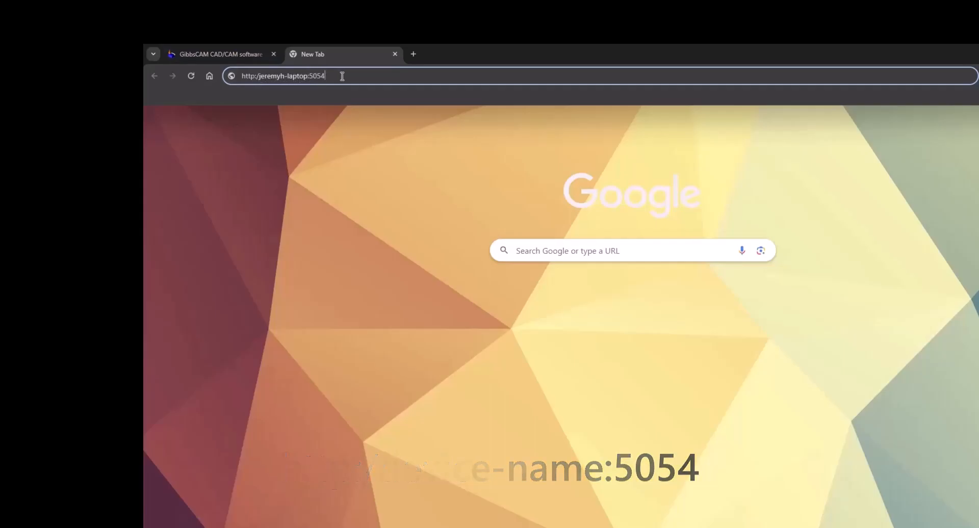
key(Return)
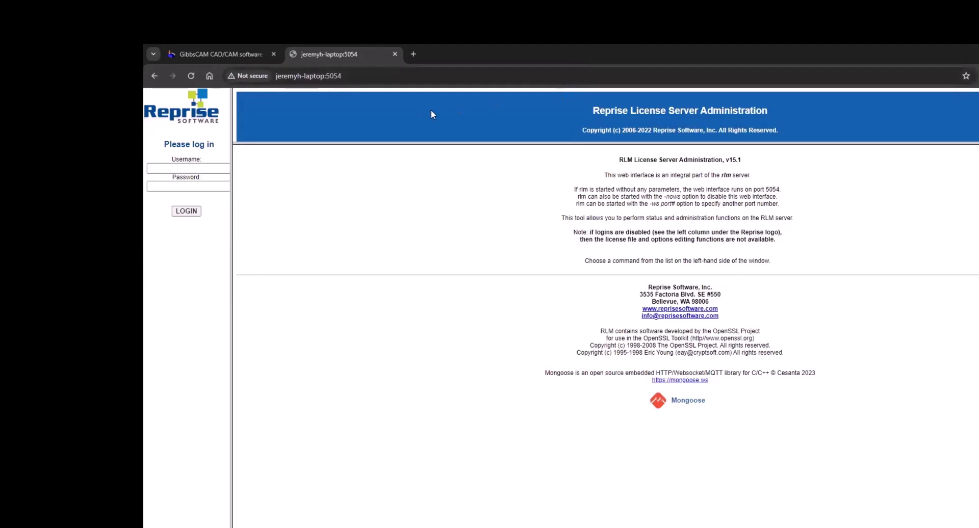
Step: Log in to the license server as admin, dismiss Chrome's password warning, and open Change Password
click(182, 169)
text(admin)
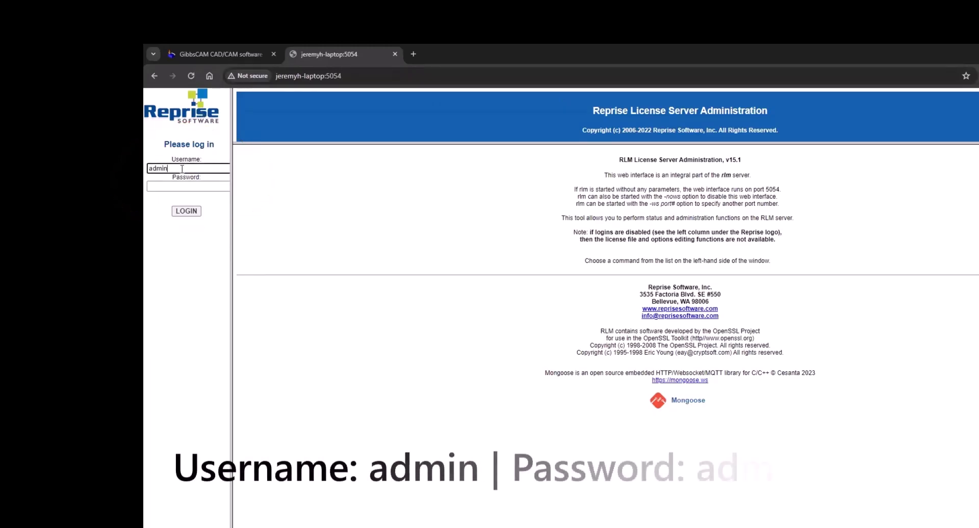
click(181, 186)
text(admin)
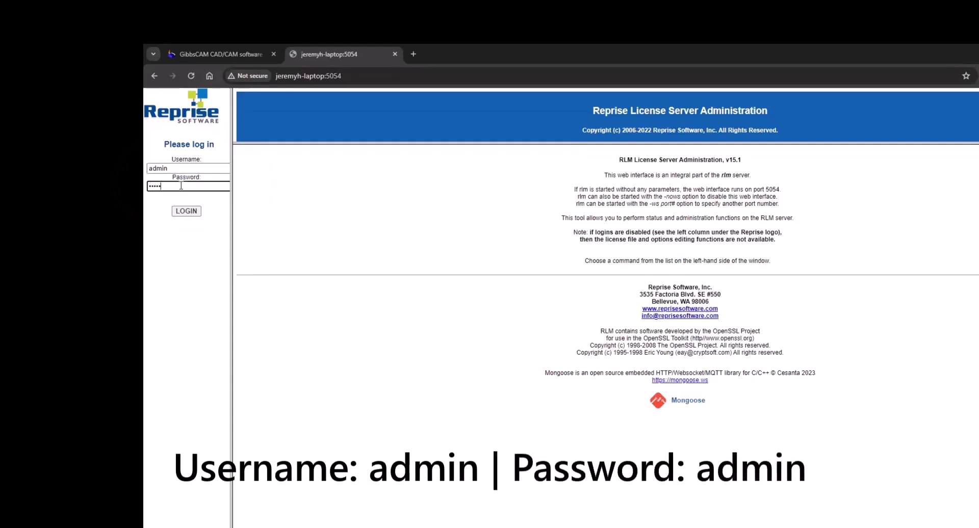
click(190, 211)
click(708, 220)
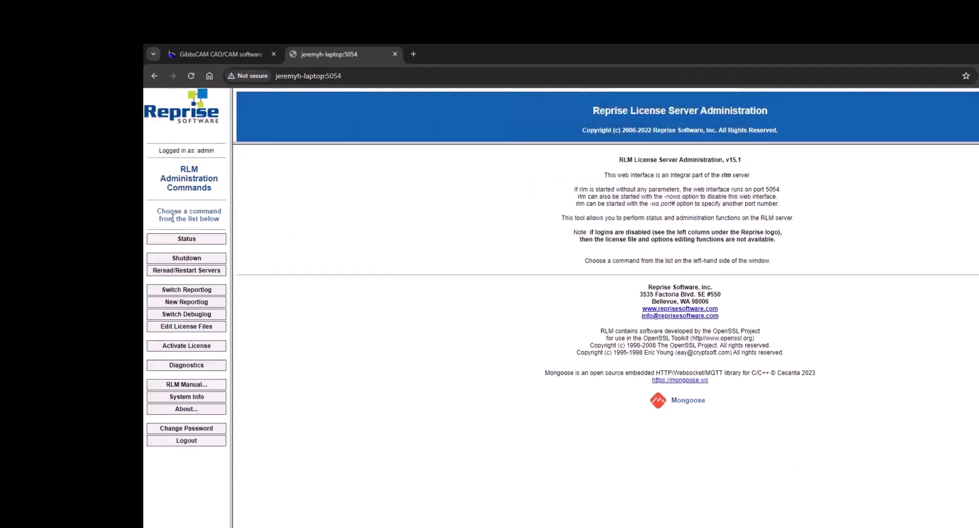
click(188, 428)
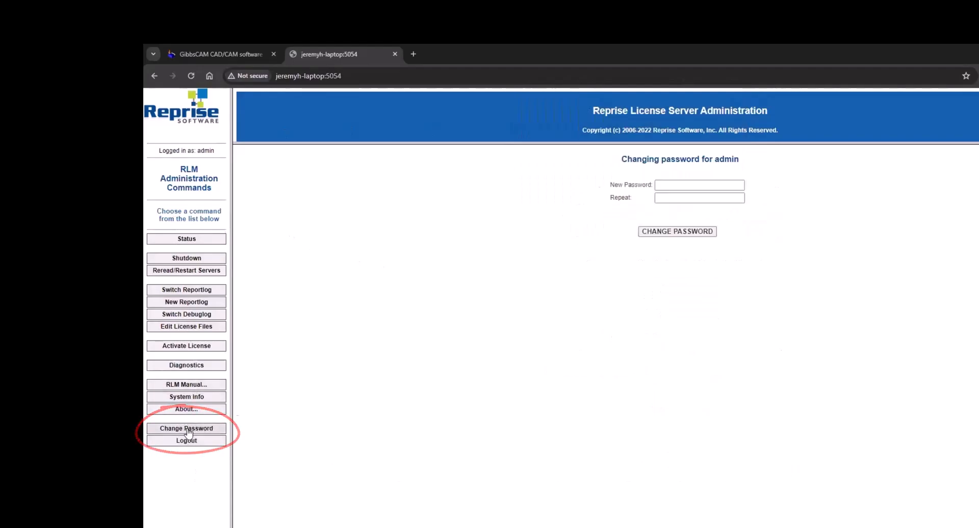
Step: Set a new admin password, entered twice, then view the license server Status tables
click(698, 184)
text(••••••••)
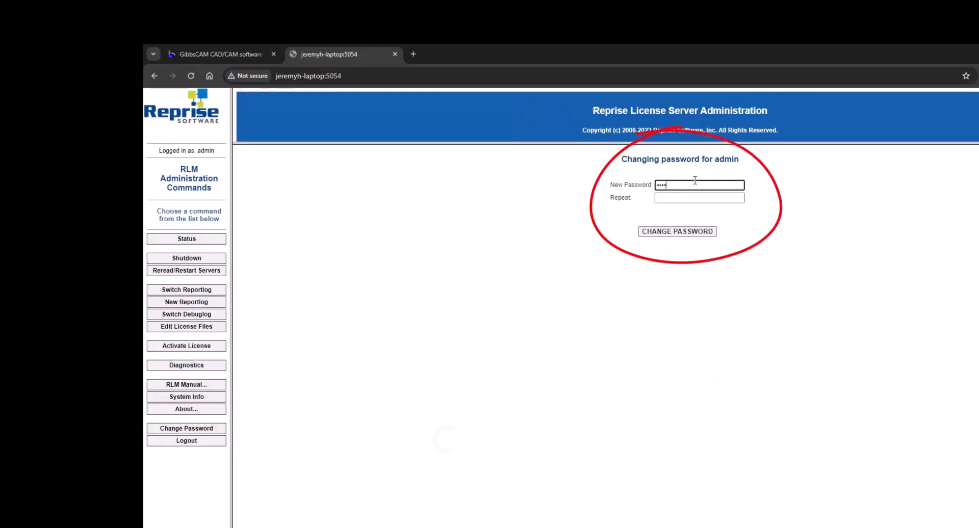
key(Tab)
text(•••)
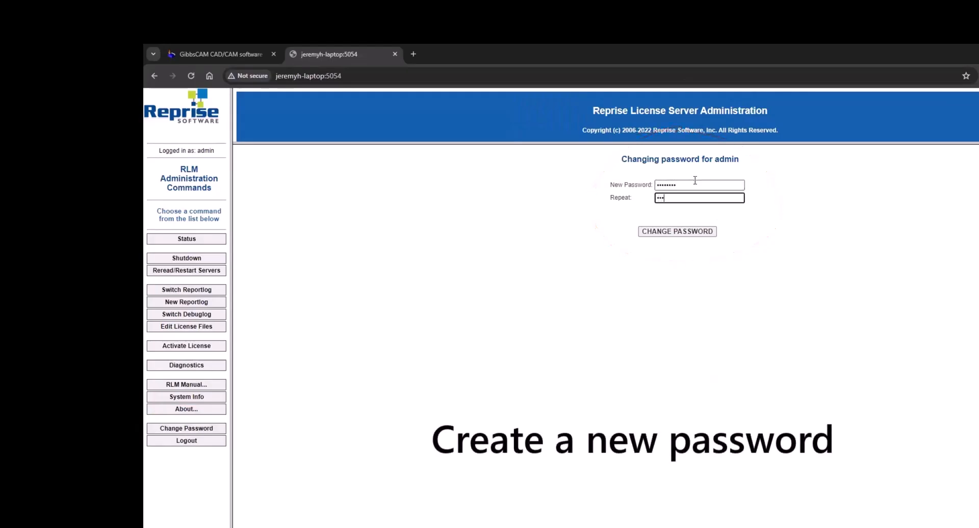
text(•••••)
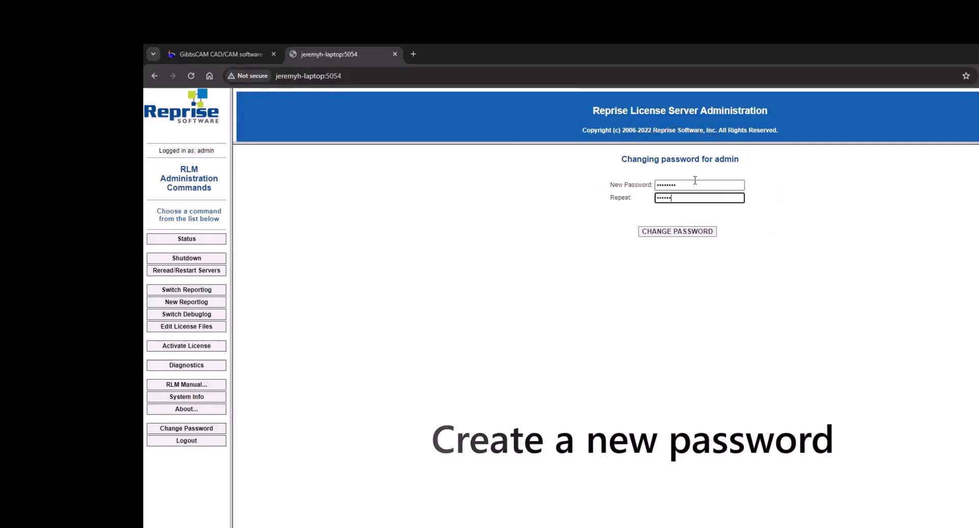
click(705, 232)
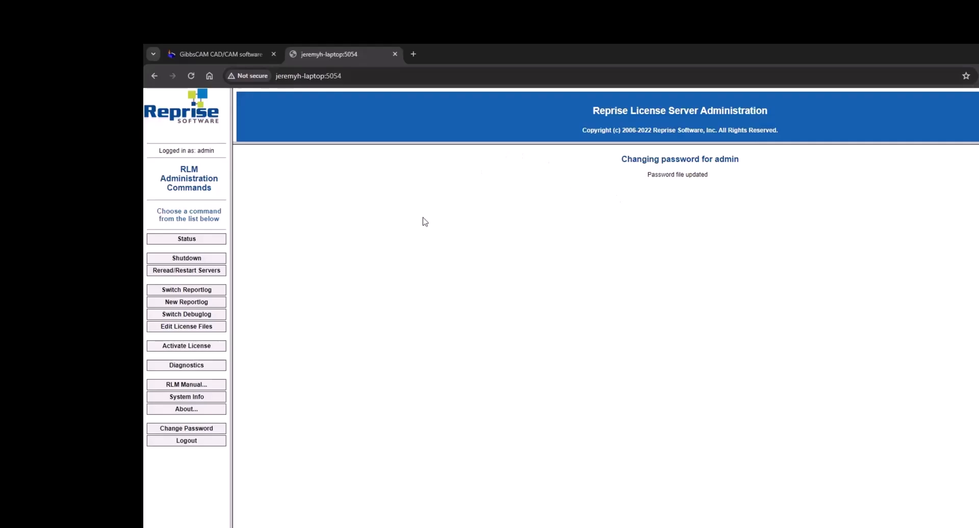
click(187, 239)
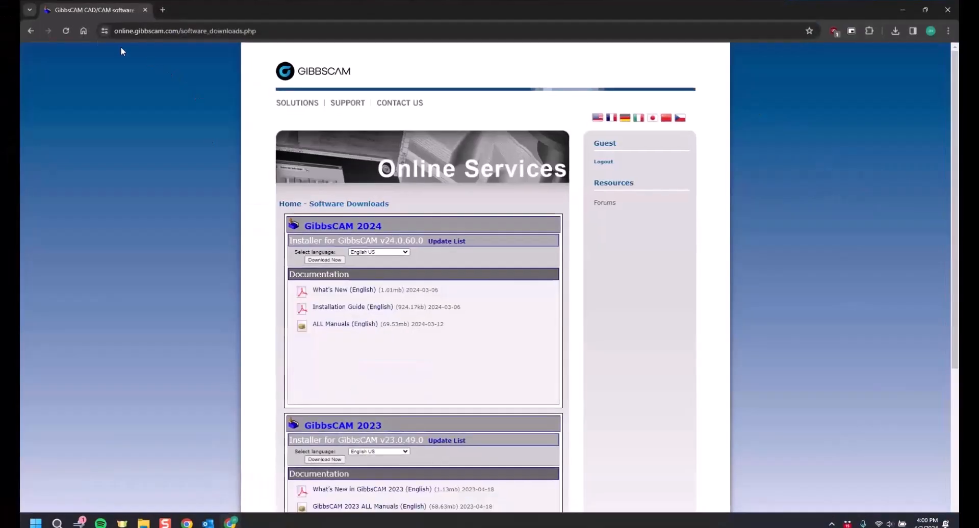
Step: Go back to the Online Services home page and open GibbsCAM Software to find the v24.0.60.0 installer
click(30, 30)
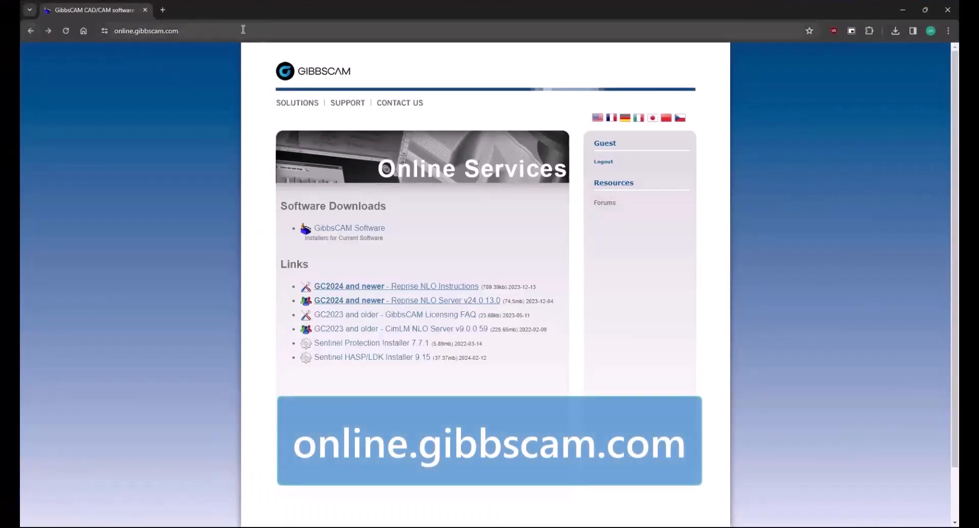
click(147, 31)
click(98, 121)
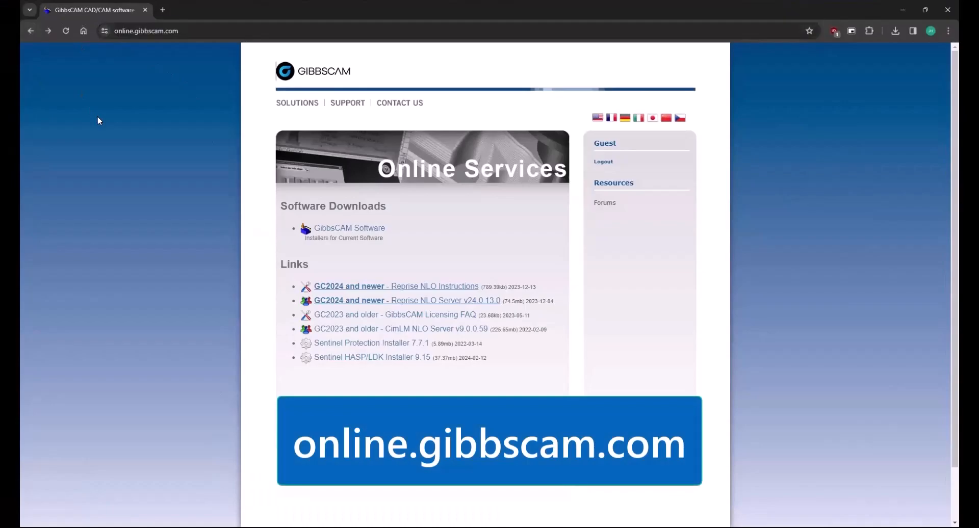
click(346, 227)
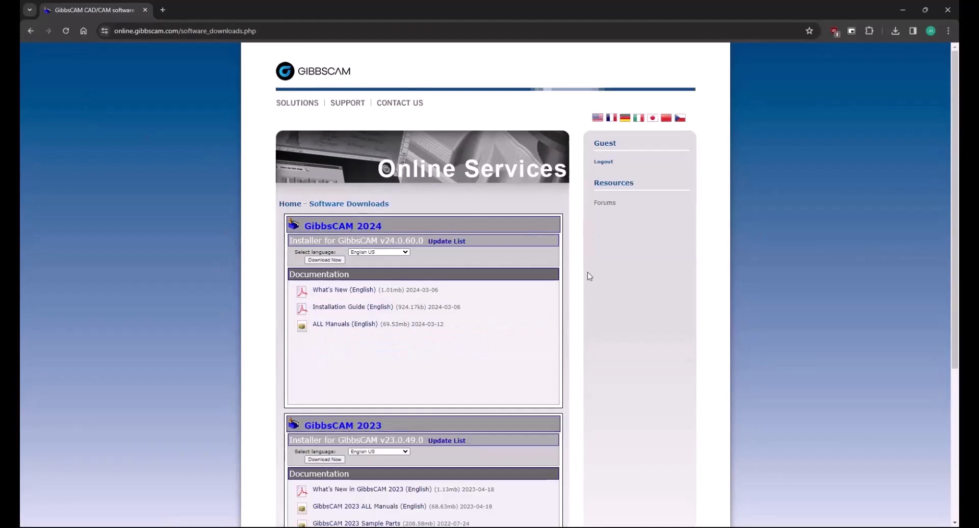
drag(380, 240, 425, 241)
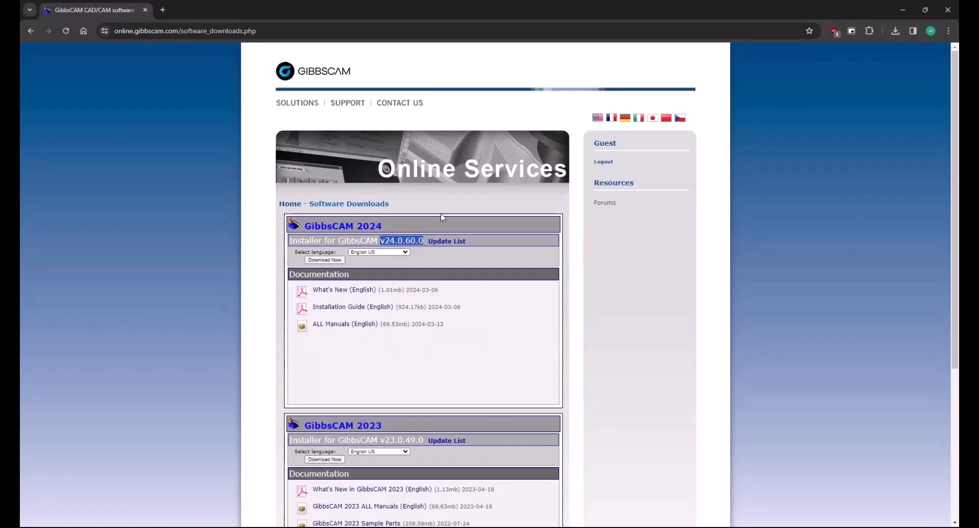
mouse_move(298, 253)
mouse_down()
mouse_move(324, 268)
mouse_move(363, 261)
mouse_move(288, 244)
mouse_up()
Step: Minimize Chrome and launch the GibbsCAM_x64_v24.0.59.0_en-US.exe installer from the desktop
click(903, 12)
click(267, 175)
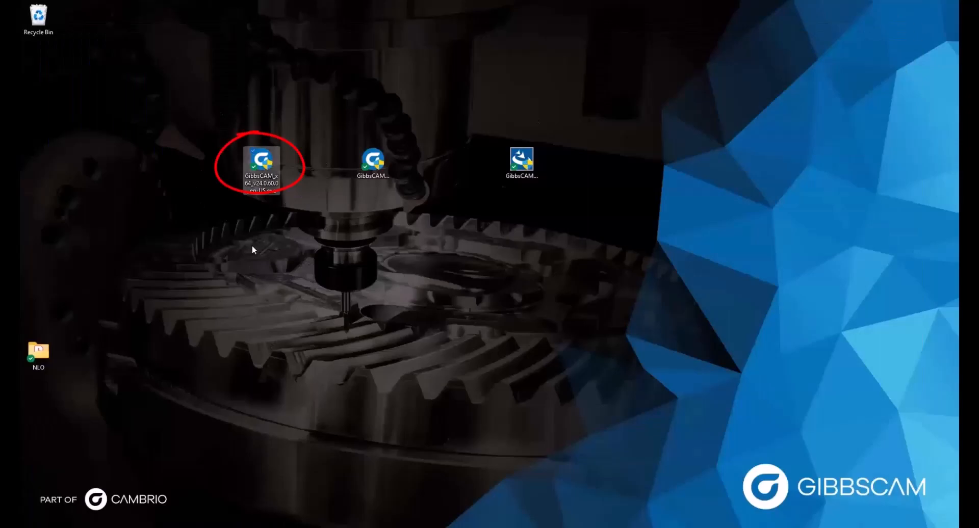
click(377, 163)
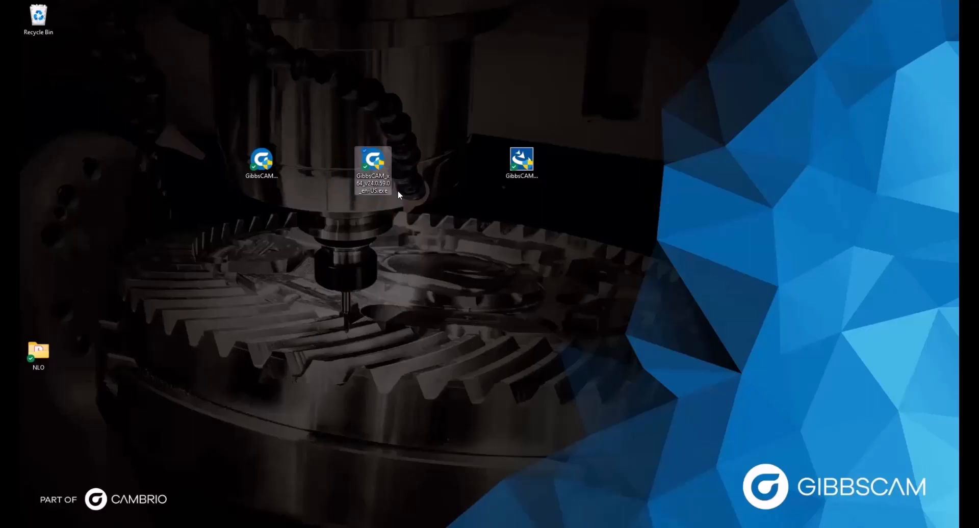
click(274, 153)
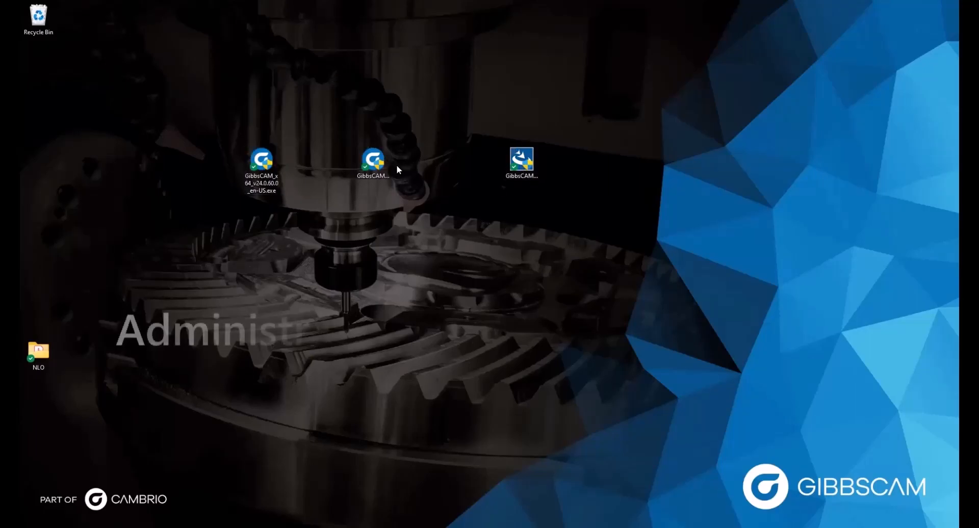
click(377, 168)
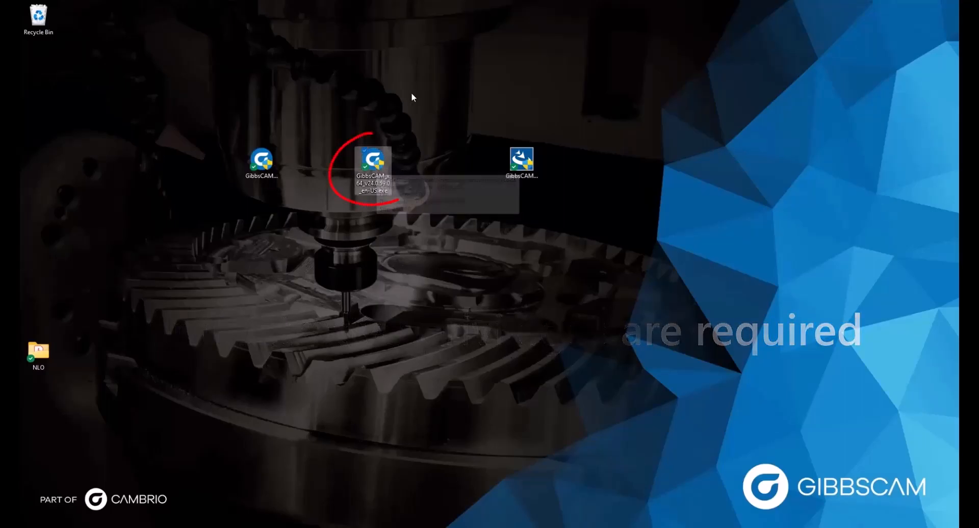
double_click(375, 166)
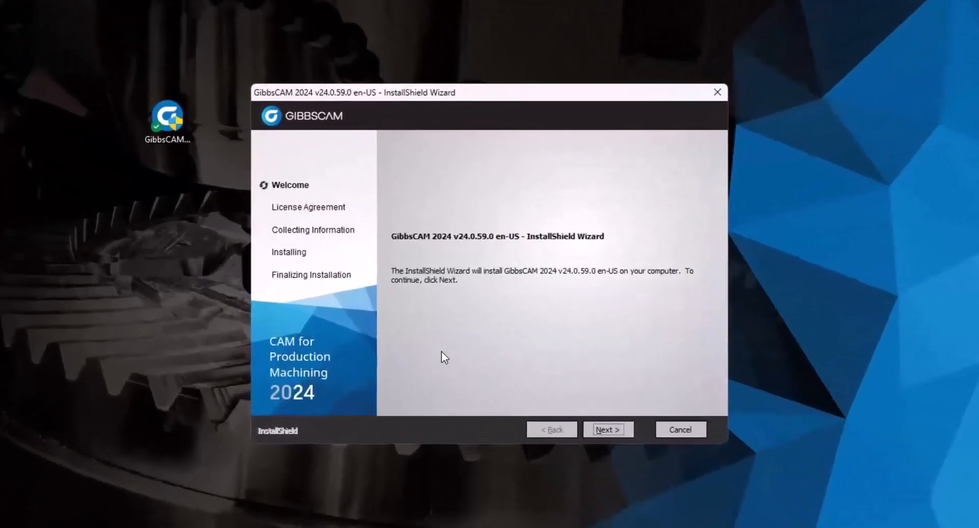
Step: Accept the license terms, leave all add-ins unchecked, and install GibbsCAM 2024 v24.0.59.0
click(601, 428)
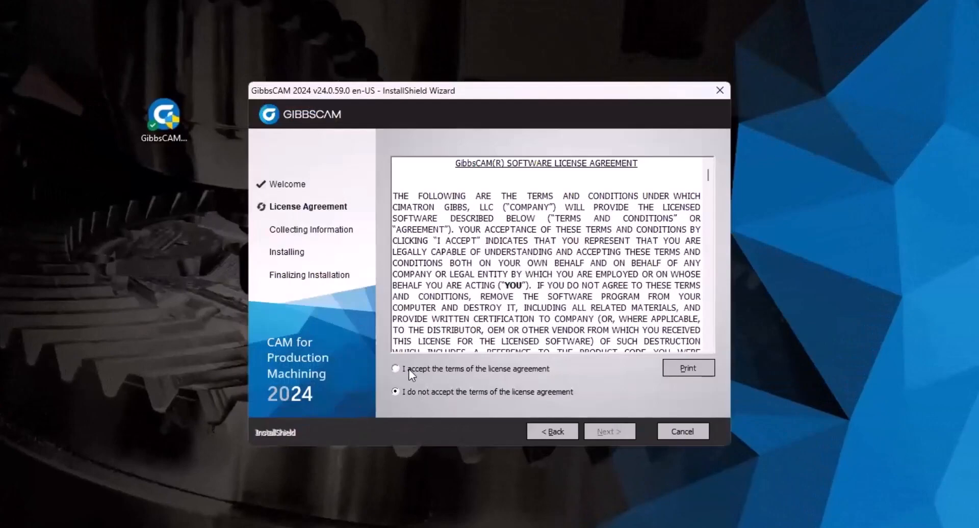
click(409, 369)
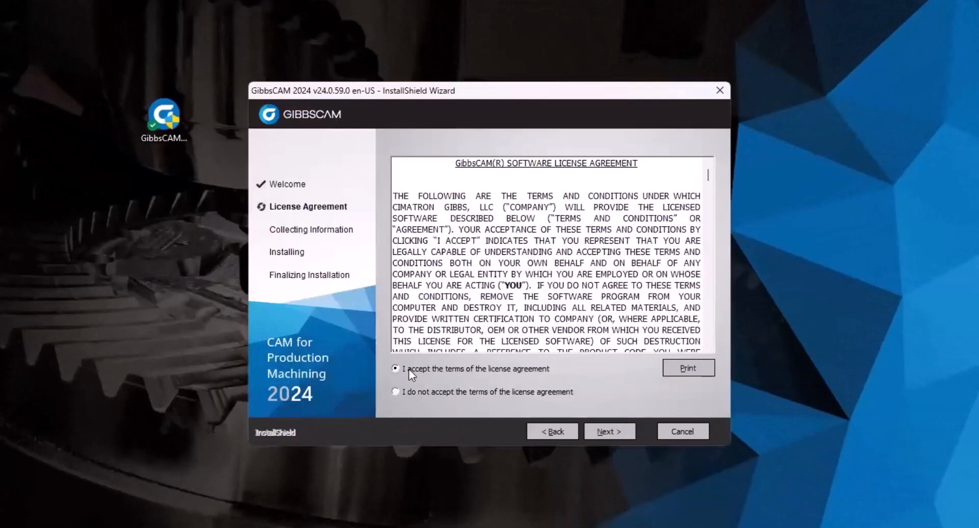
click(604, 431)
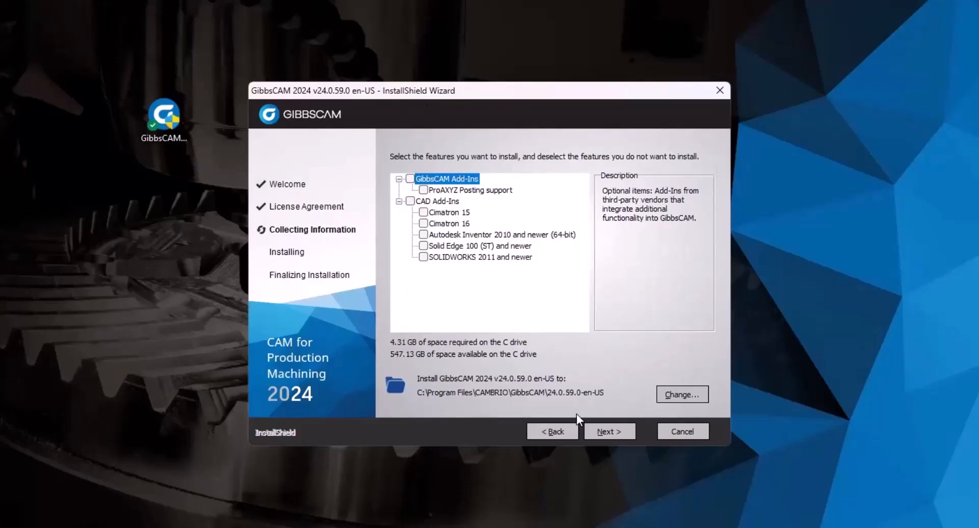
click(597, 434)
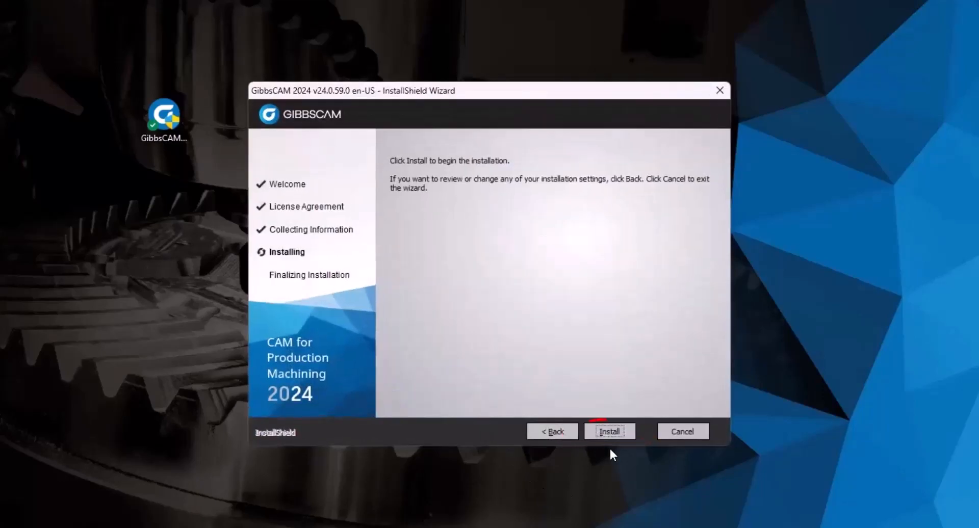
click(604, 431)
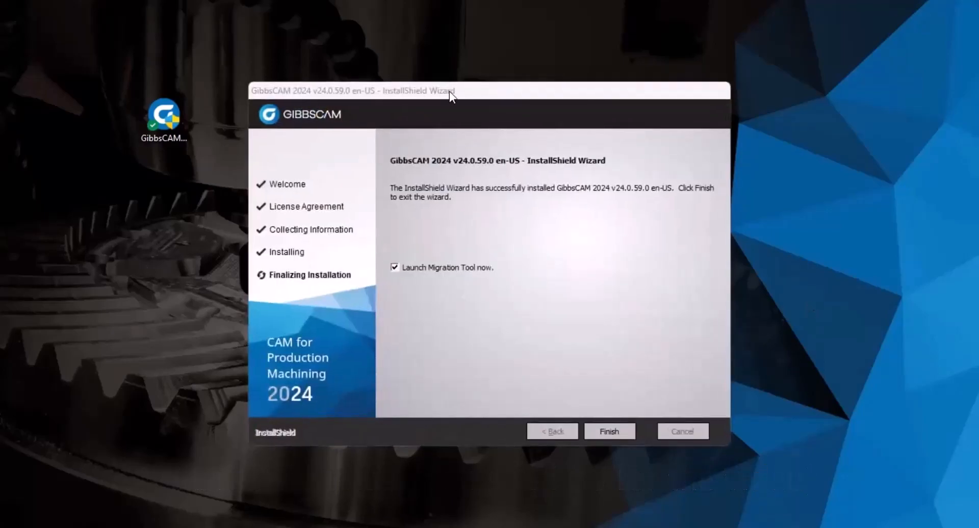
drag(488, 87, 455, 99)
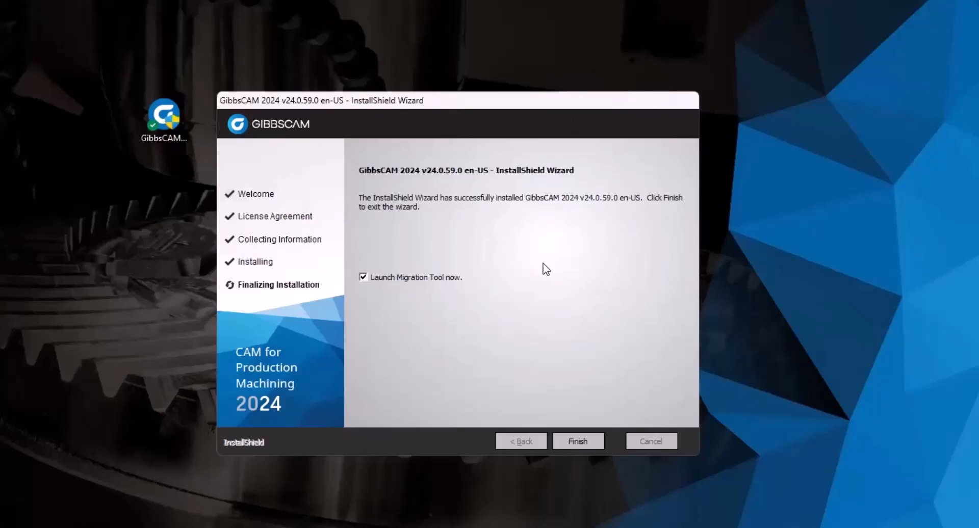
drag(421, 105, 415, 102)
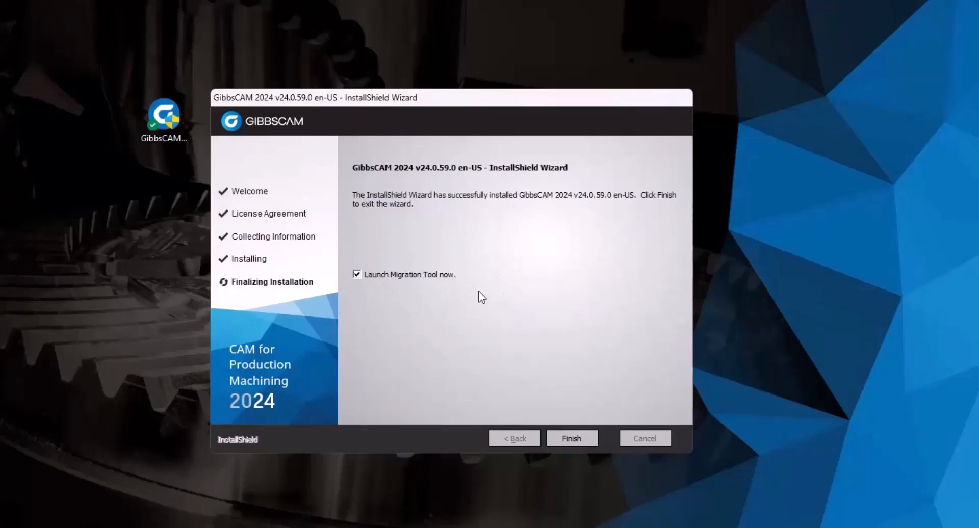
Step: Finish the installer with 'Launch Migration Tool now.' kept checked and move the File Migration window
click(355, 274)
click(377, 275)
click(564, 437)
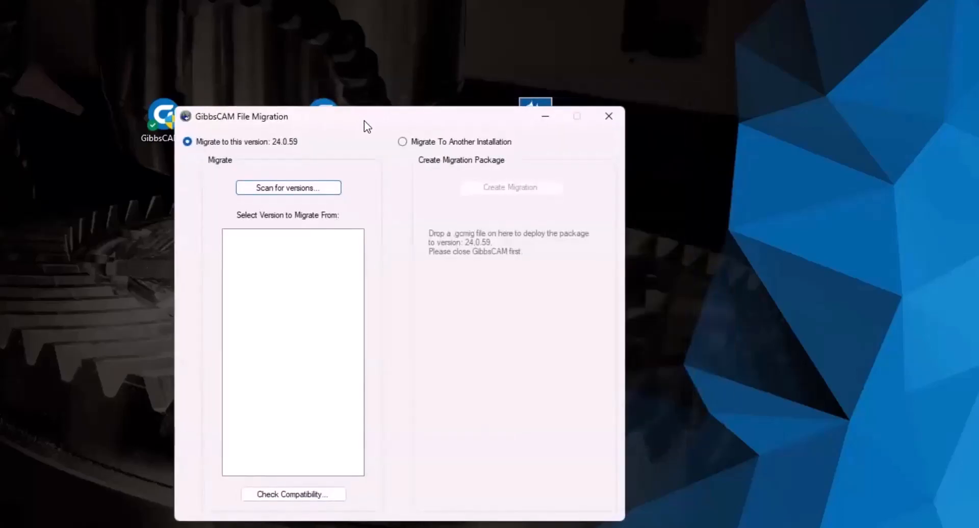
drag(364, 121, 446, 97)
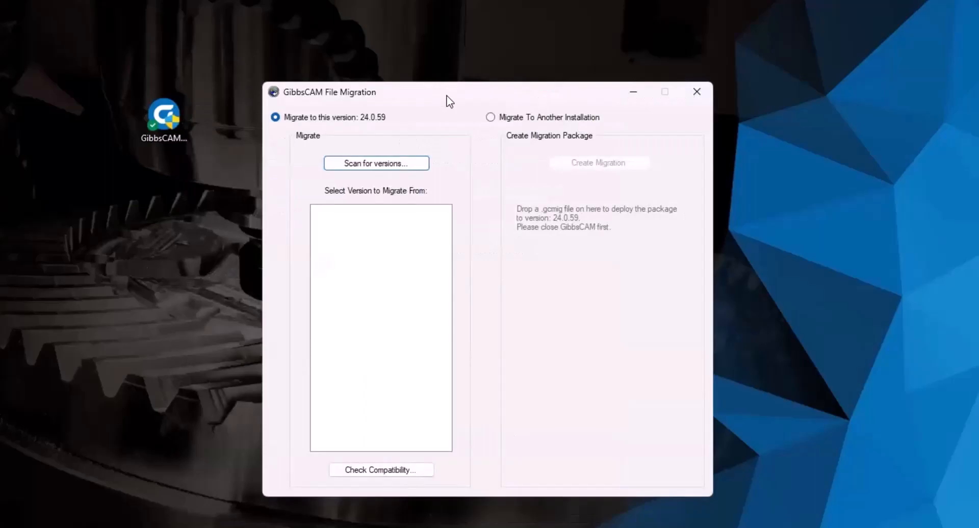
Step: Close File Migration and start GibbsCAM 2024 from its v24.0.59.0 desktop shortcut
drag(442, 101, 427, 103)
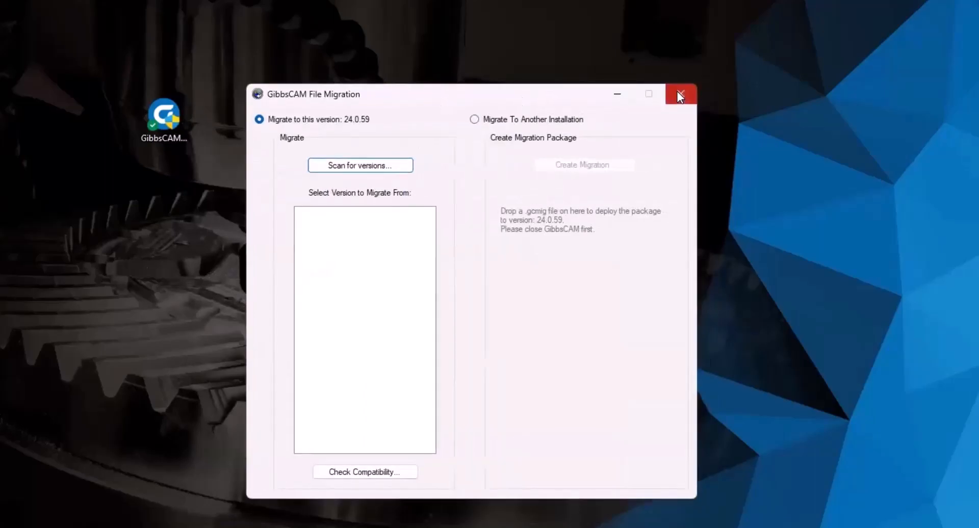
click(678, 94)
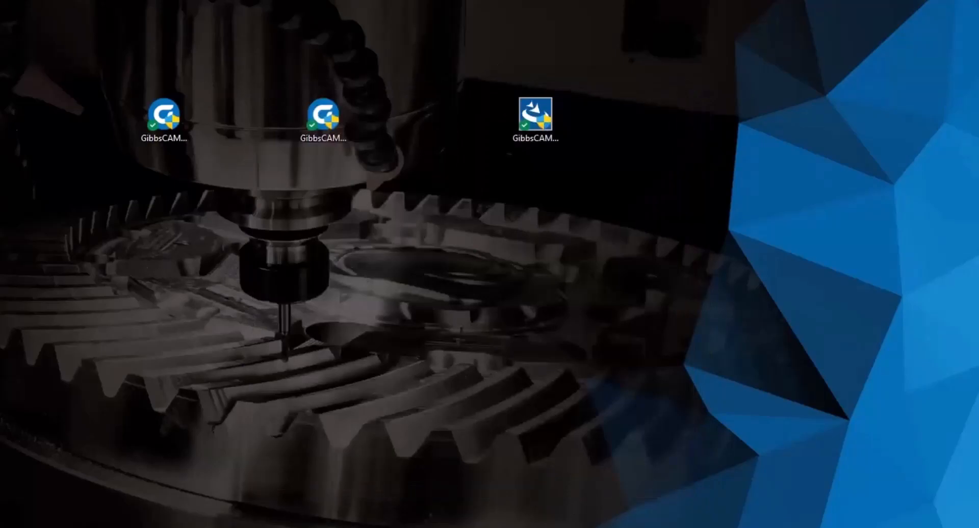
click(277, 260)
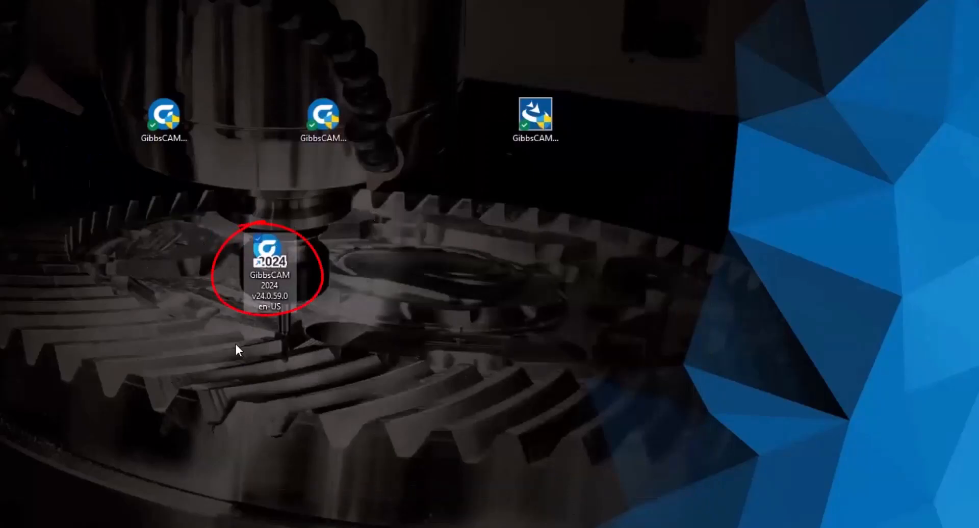
click(403, 245)
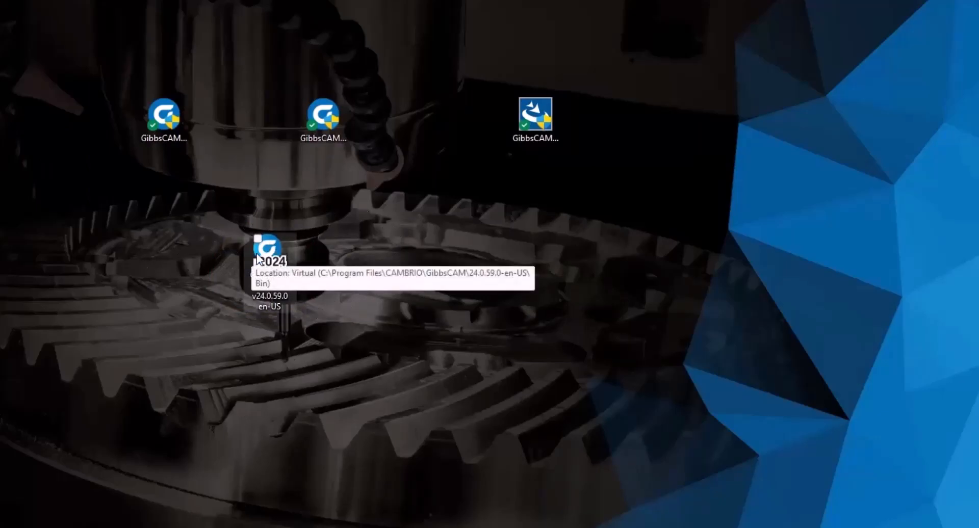
click(273, 247)
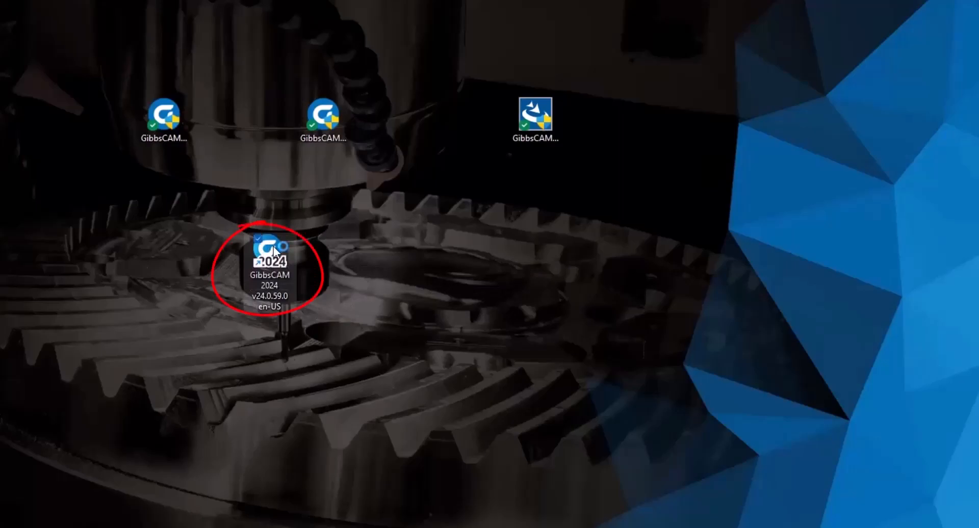
double_click(274, 247)
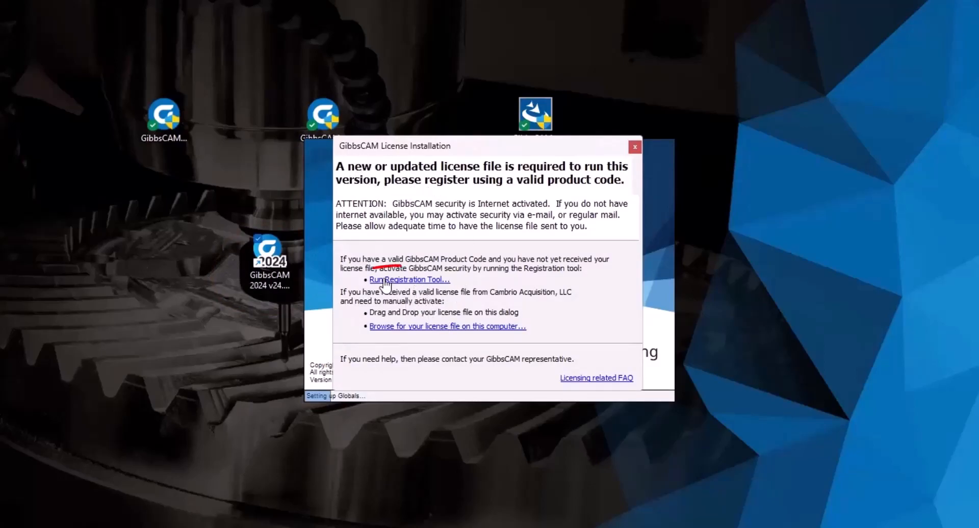
click(416, 281)
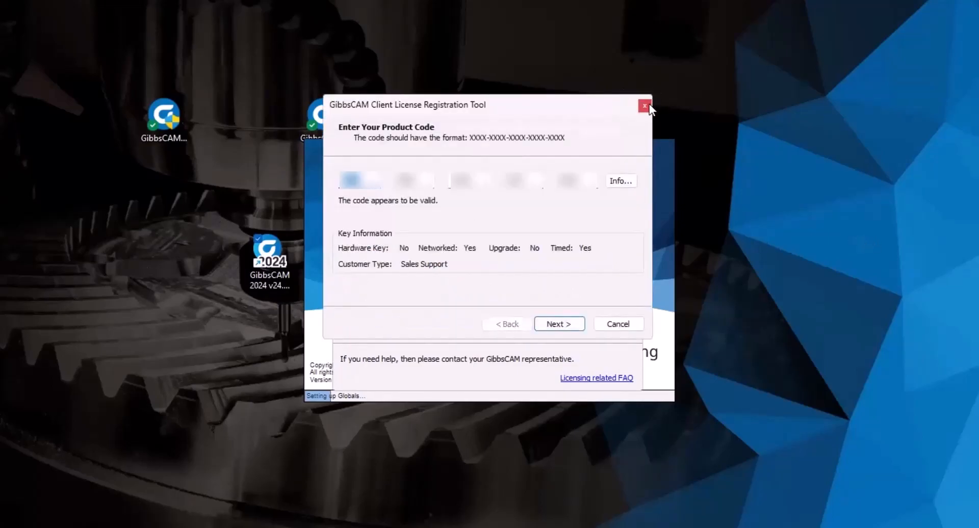
click(618, 325)
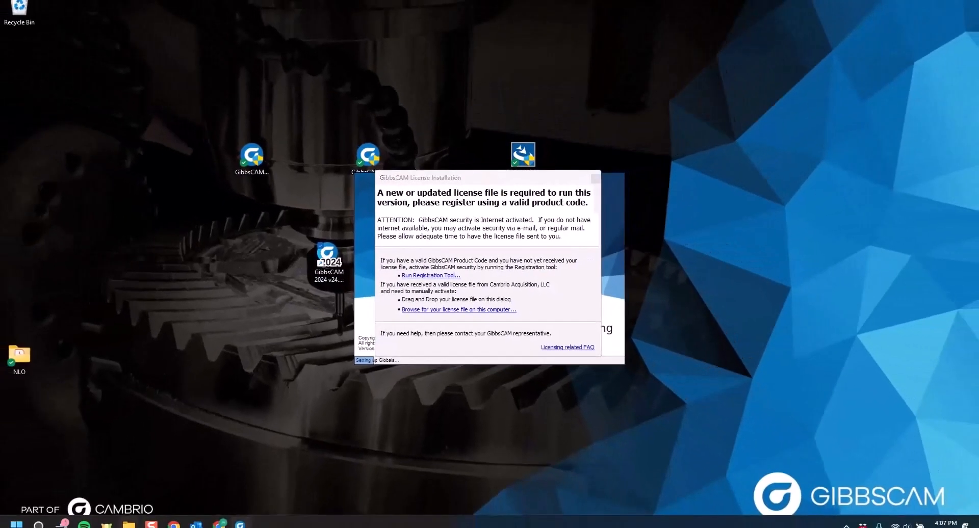
Step: Open File Explorer at C:\Program Files\GibbsCAM\GibbsCAM NLO Server 2024
key(super+e)
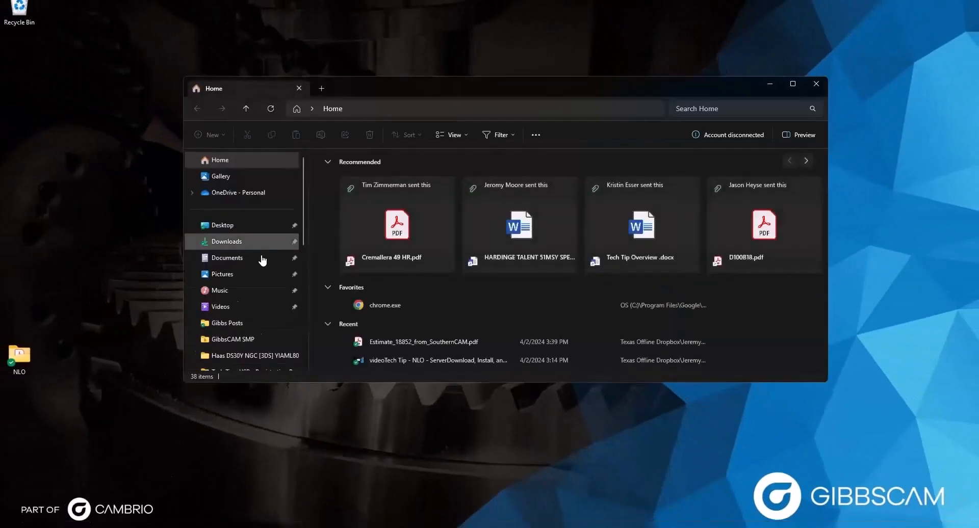
scroll(259, 259, down, 5)
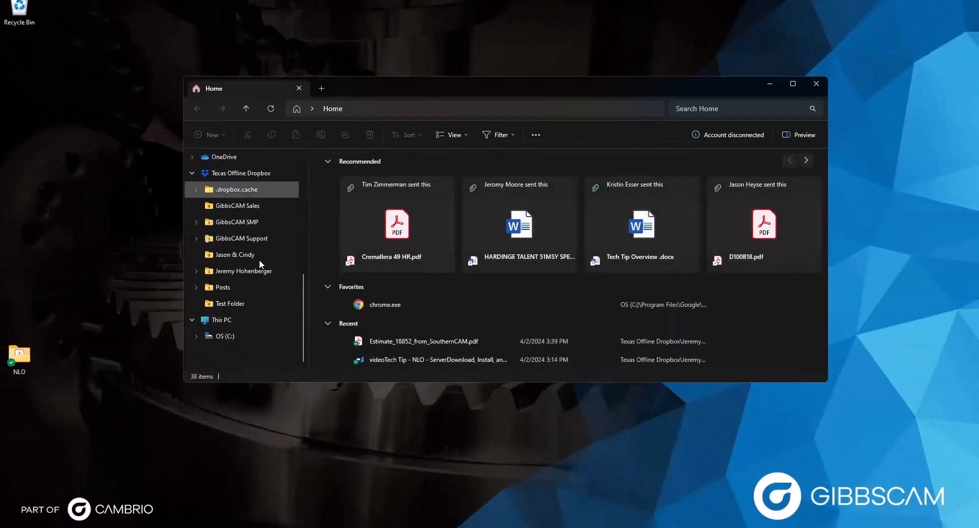
click(229, 338)
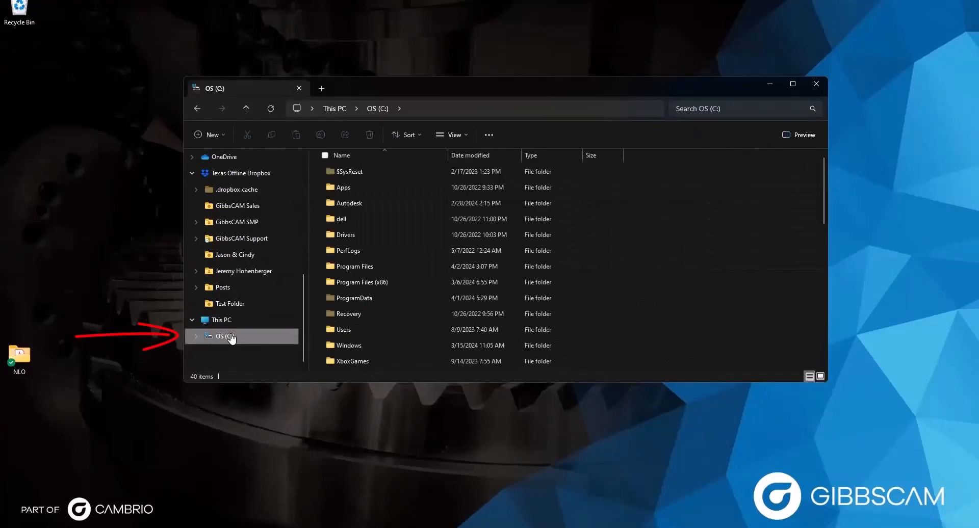
double_click(369, 270)
scroll(368, 271, down, 2)
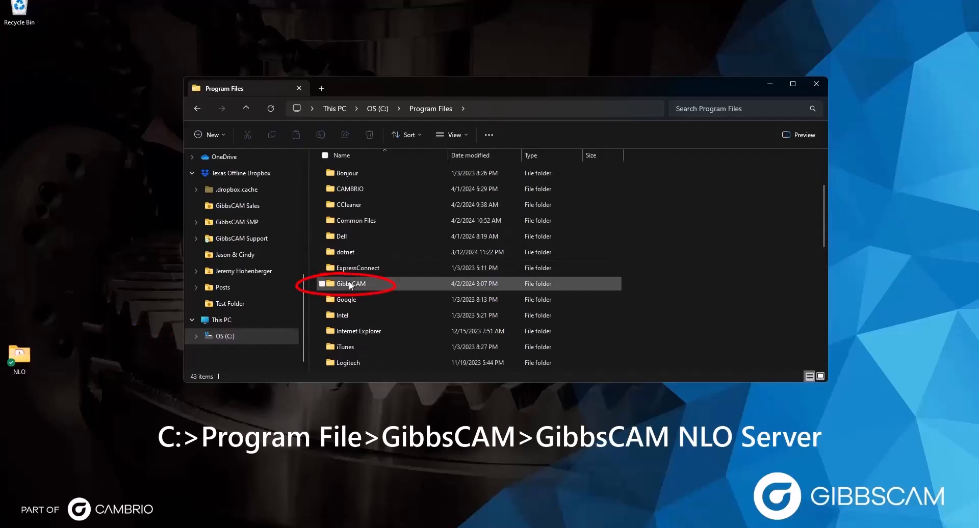
double_click(350, 285)
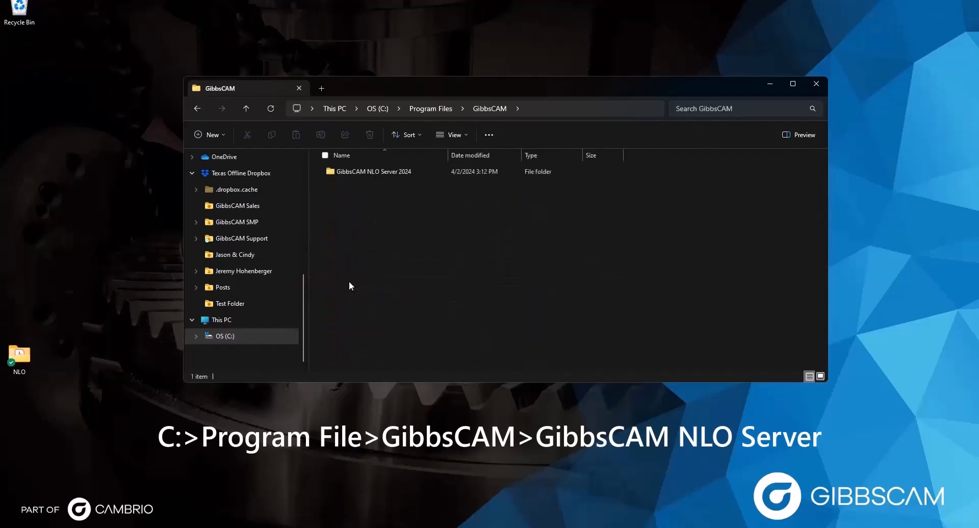
double_click(365, 171)
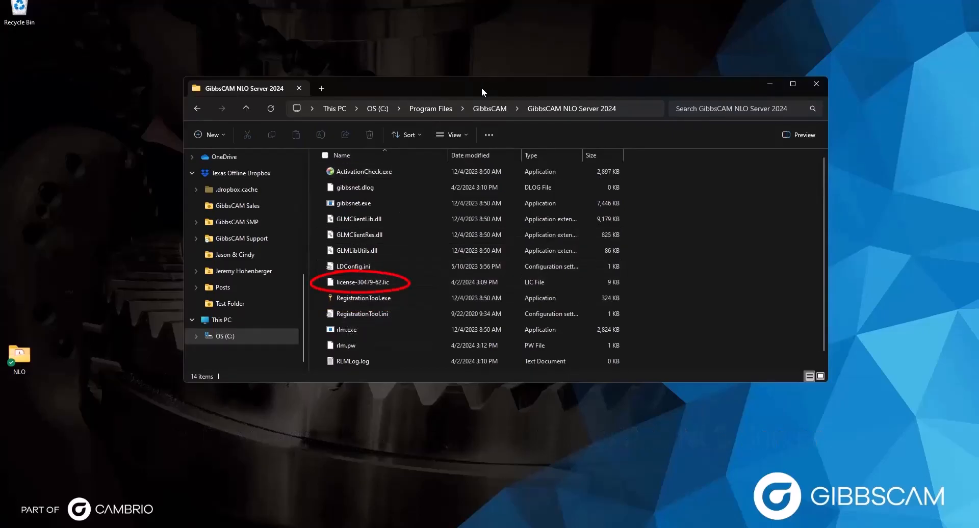
Step: Drag the server's .lic file from Explorer onto GibbsCAM's License Installation dialog and confirm deployment
drag(482, 88, 322, 219)
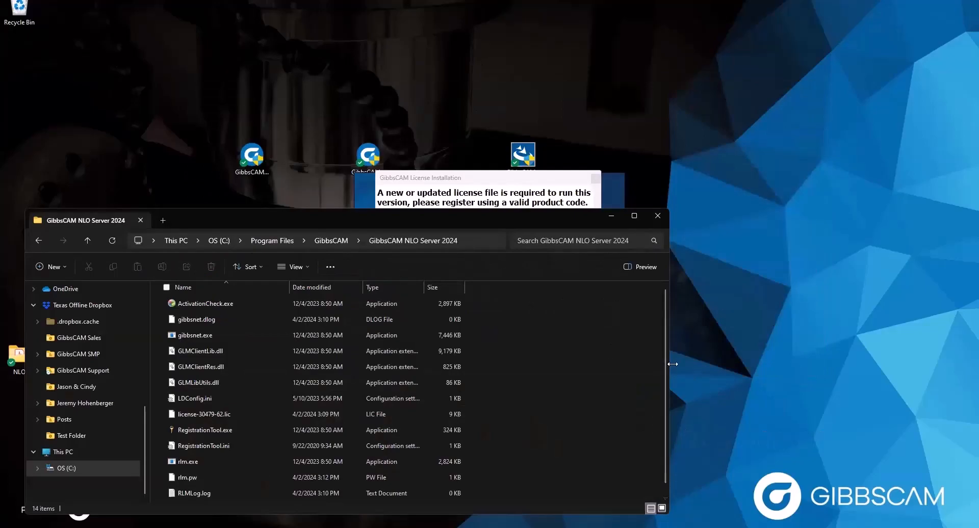
drag(672, 364, 389, 365)
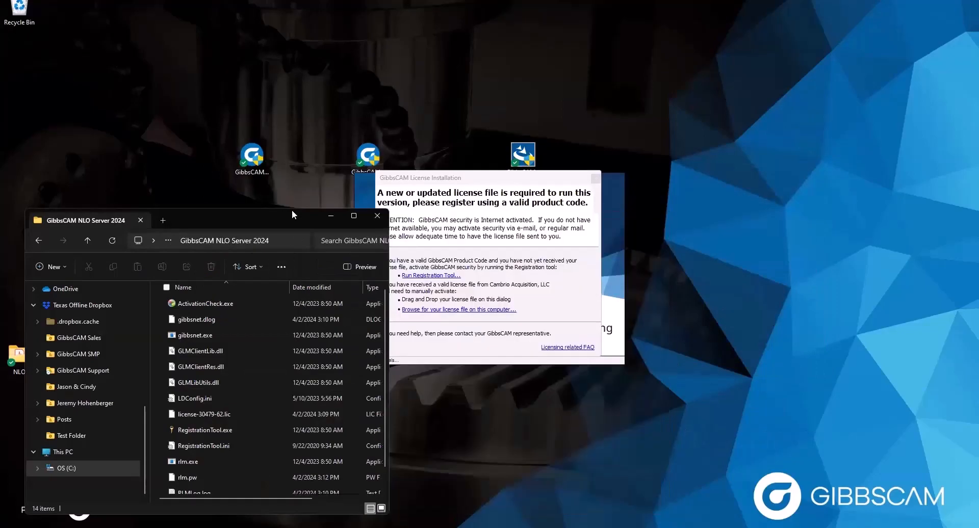
drag(292, 211, 300, 115)
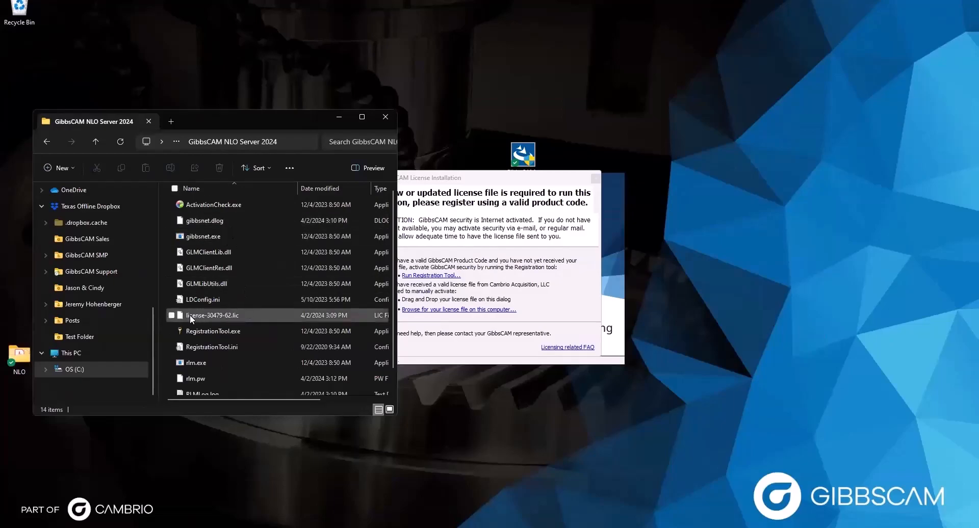
drag(189, 314, 458, 295)
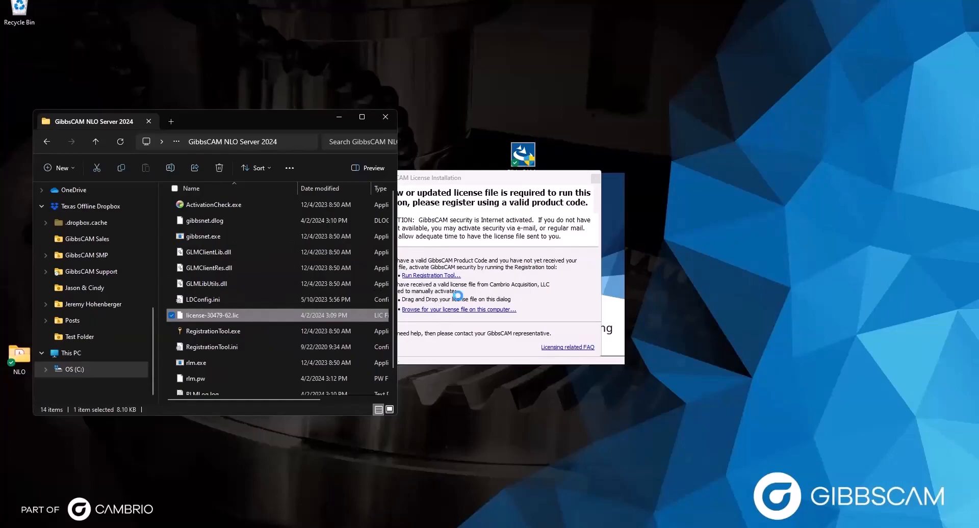
click(340, 117)
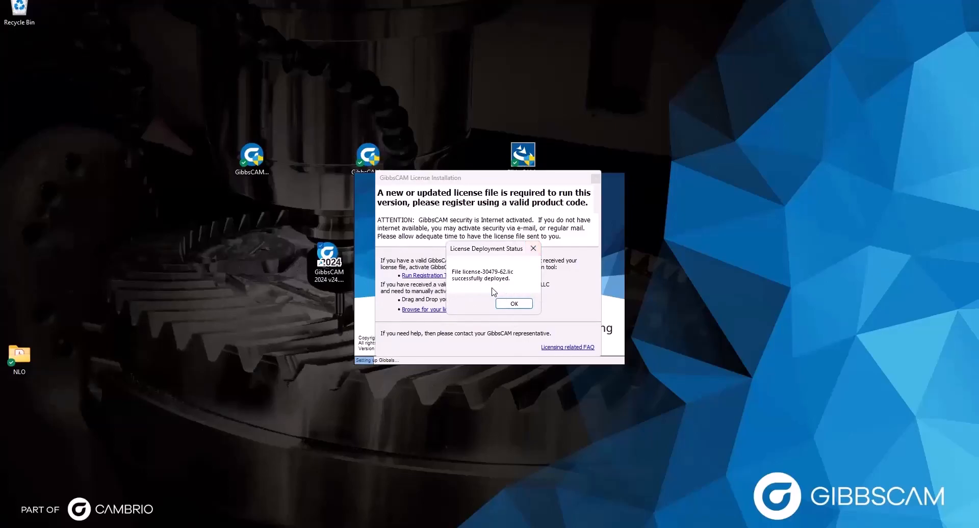
click(512, 304)
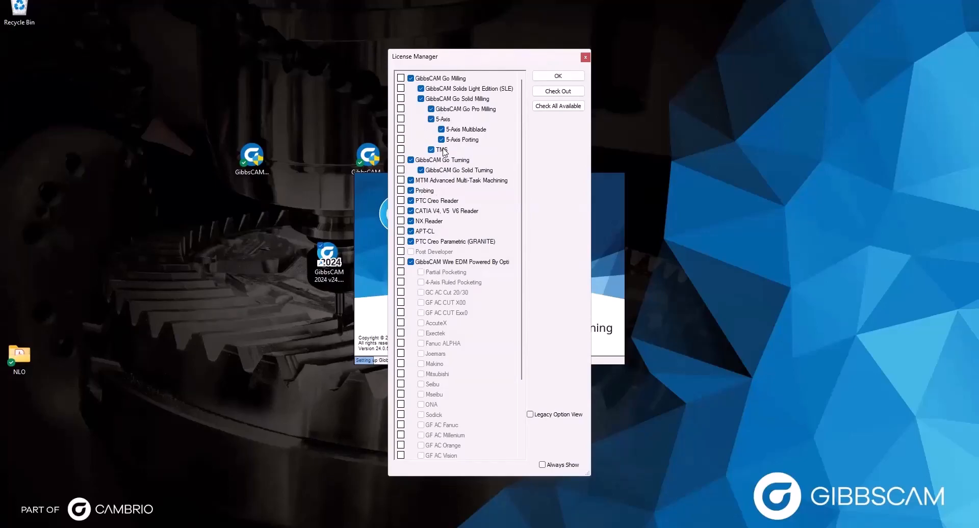
Step: Check out all available modules, including Go Milling and 5-Axis, with Always Show turned off
click(557, 108)
click(557, 91)
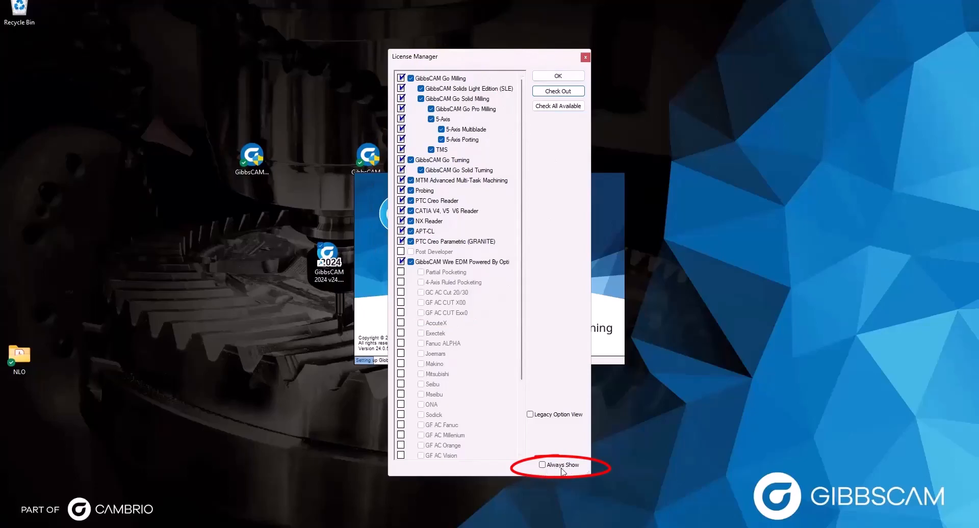
click(542, 465)
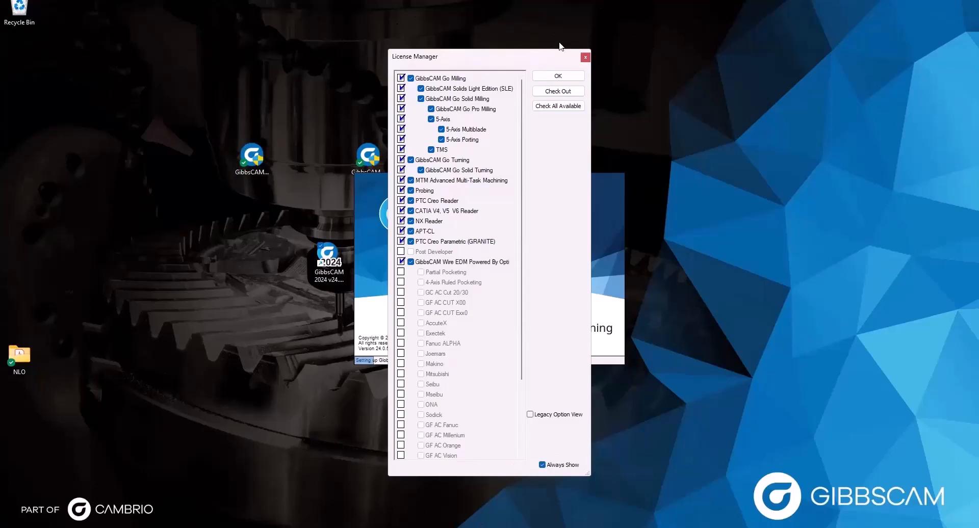
click(550, 466)
click(431, 119)
click(411, 78)
click(431, 119)
drag(493, 62, 488, 61)
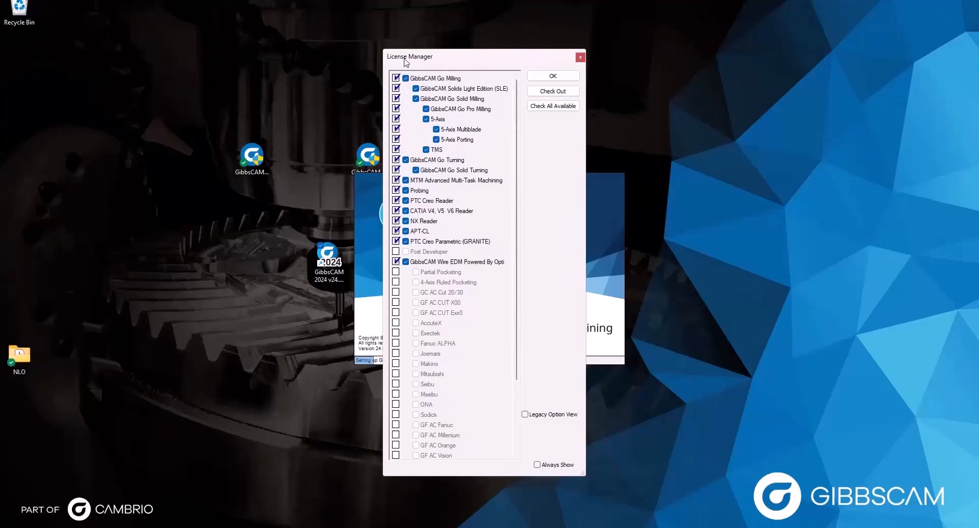
Step: Accept the License Manager selection and dismiss the 21-day timed license warning
click(552, 75)
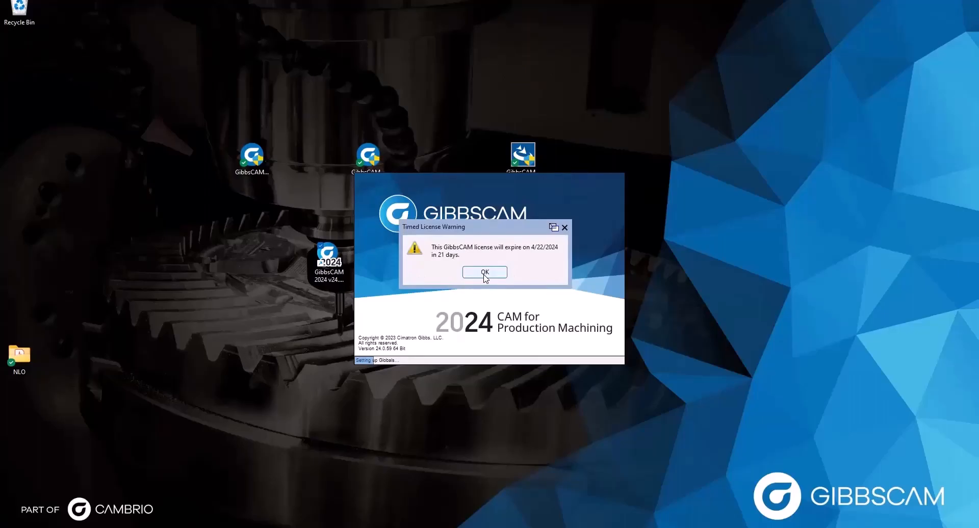
click(484, 273)
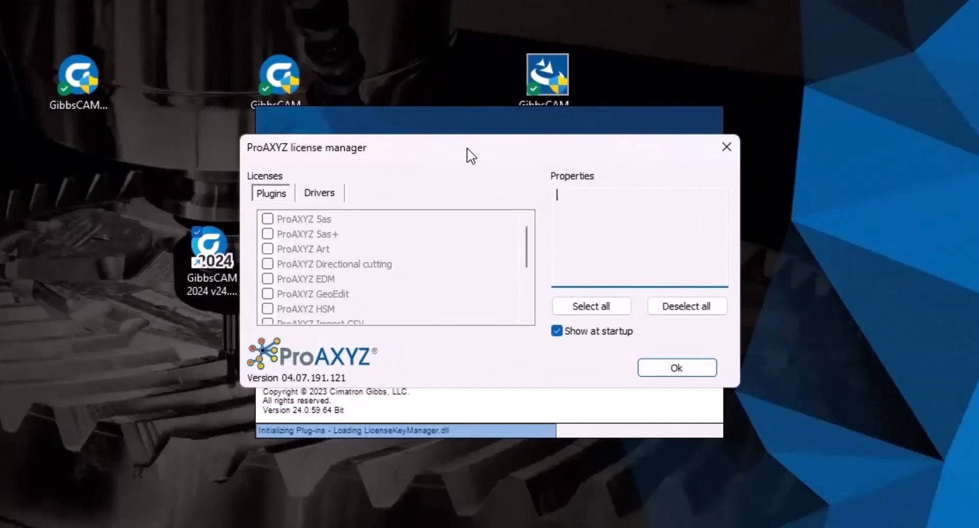
Step: Untick Show at startup in the ProAXYZ license manager and close it with Ok
drag(469, 153, 470, 174)
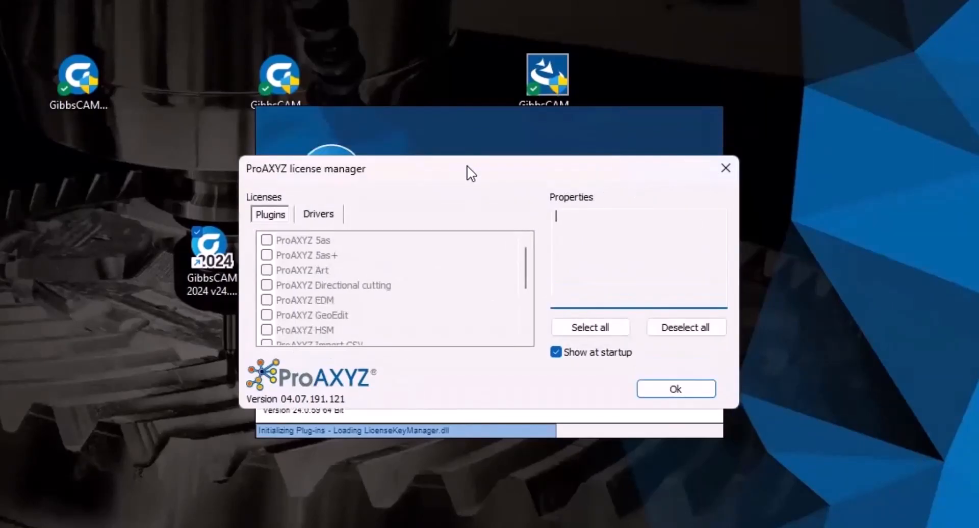
scroll(428, 295, down, 3)
scroll(424, 293, up, 5)
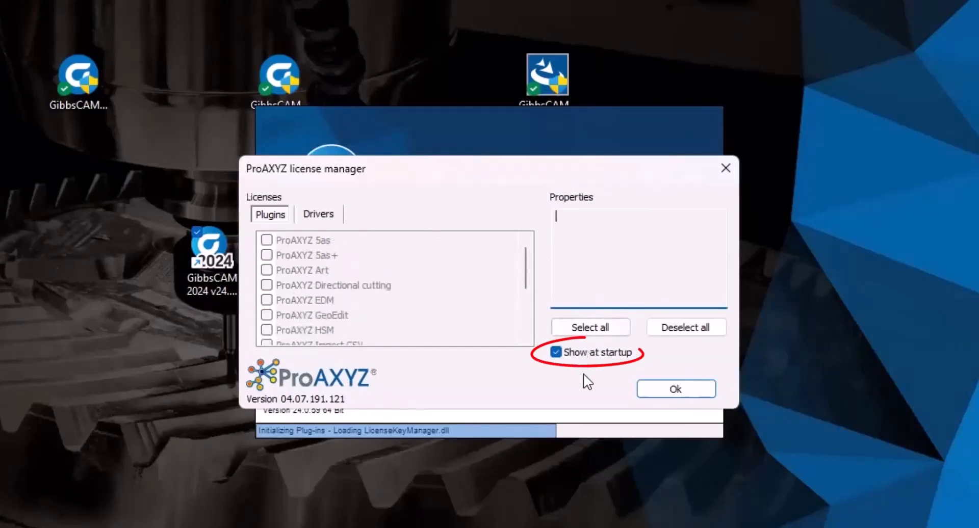
click(558, 351)
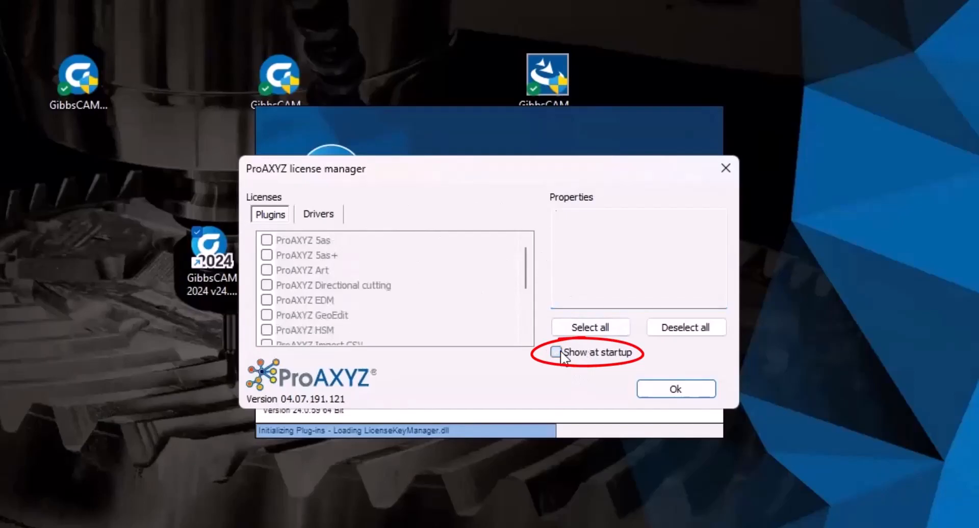
click(699, 391)
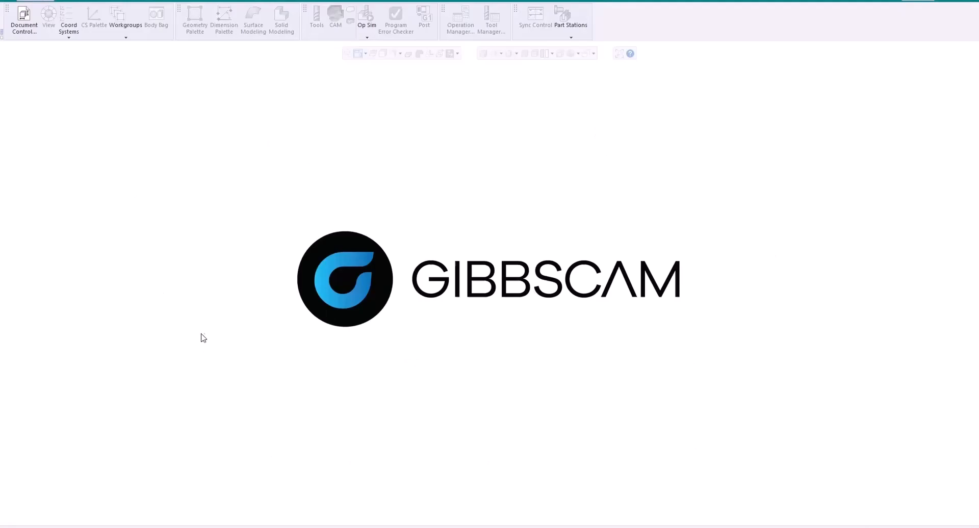
Step: Open GibbsCAM 2024's Preferences from the File menu and switch to the Interface page
click(63, 1)
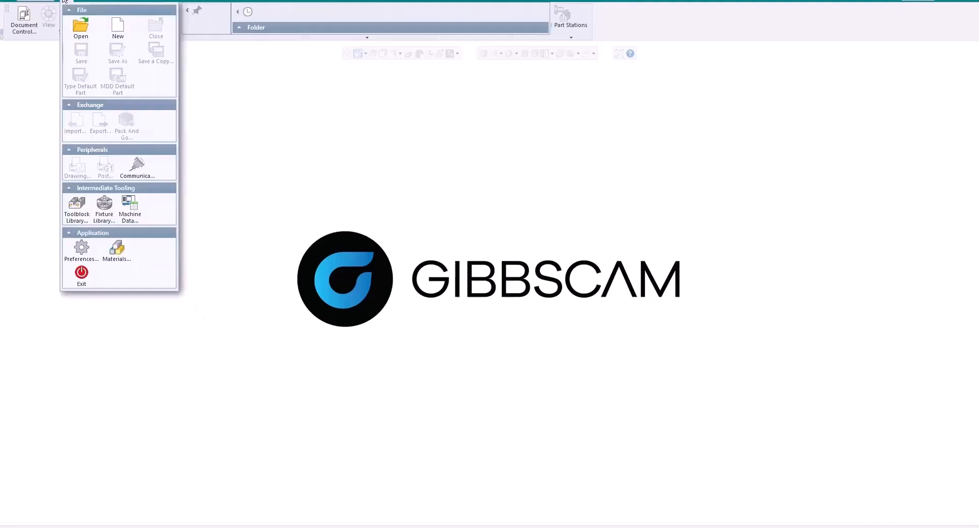
click(80, 249)
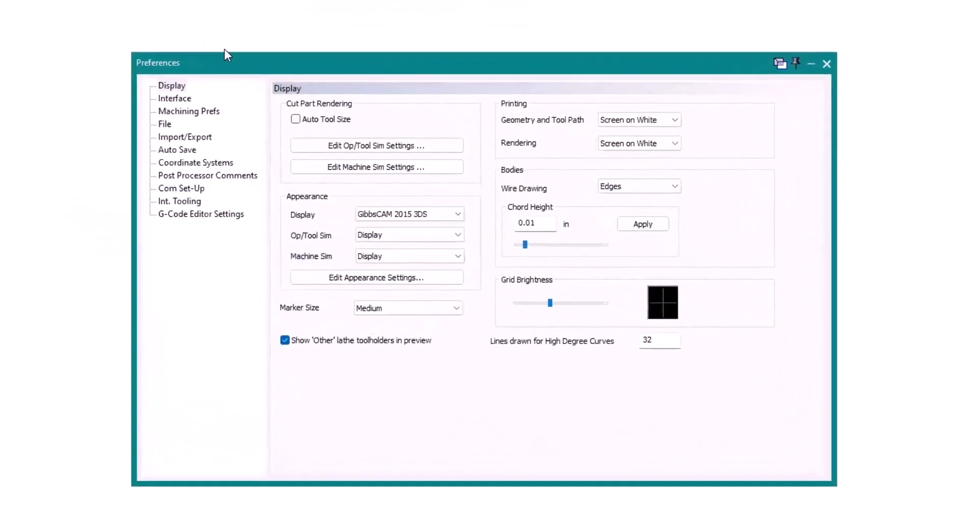
click(175, 99)
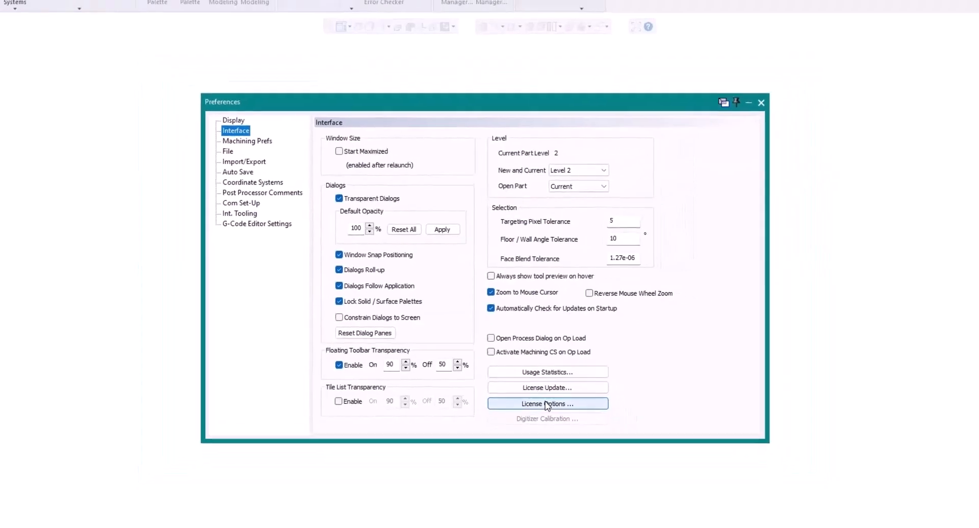
Step: Review the licensed modules in License Manager via License Options, then close it and Preferences
click(547, 404)
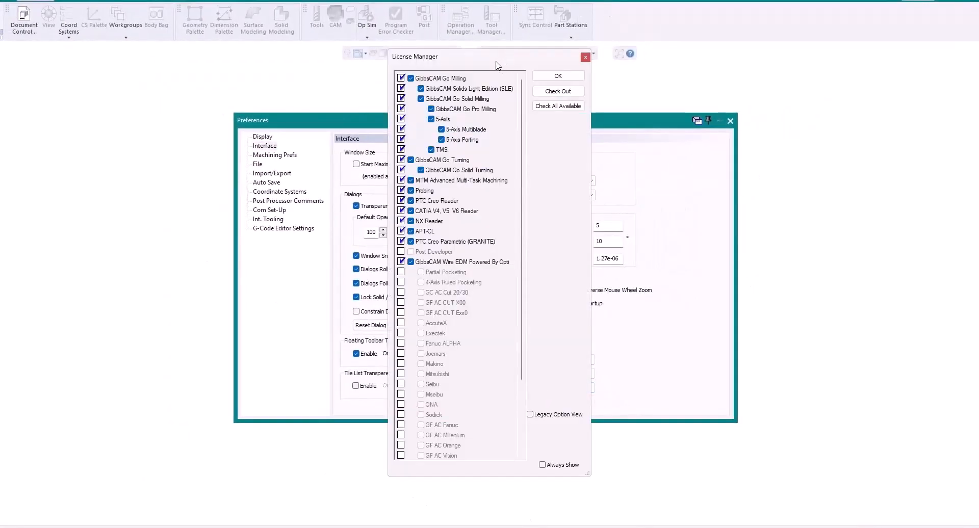
drag(497, 62, 486, 53)
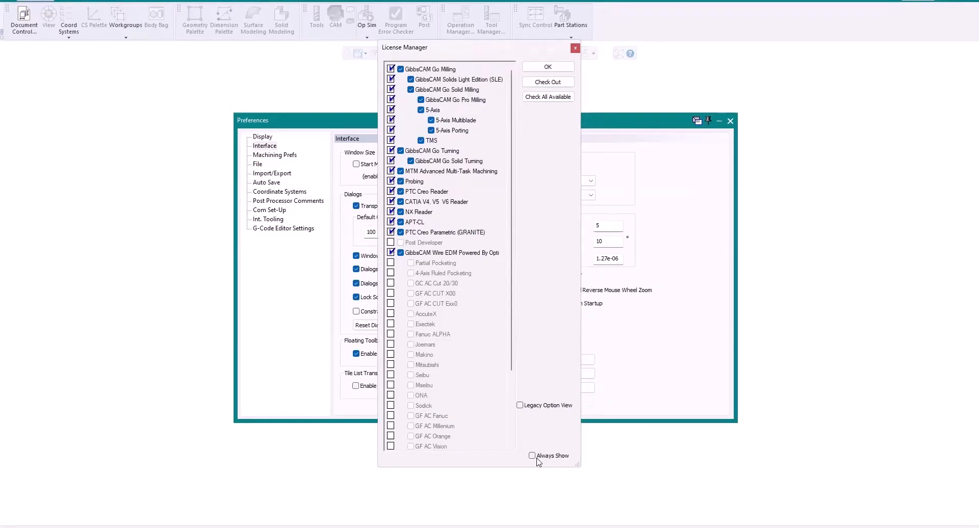
click(548, 68)
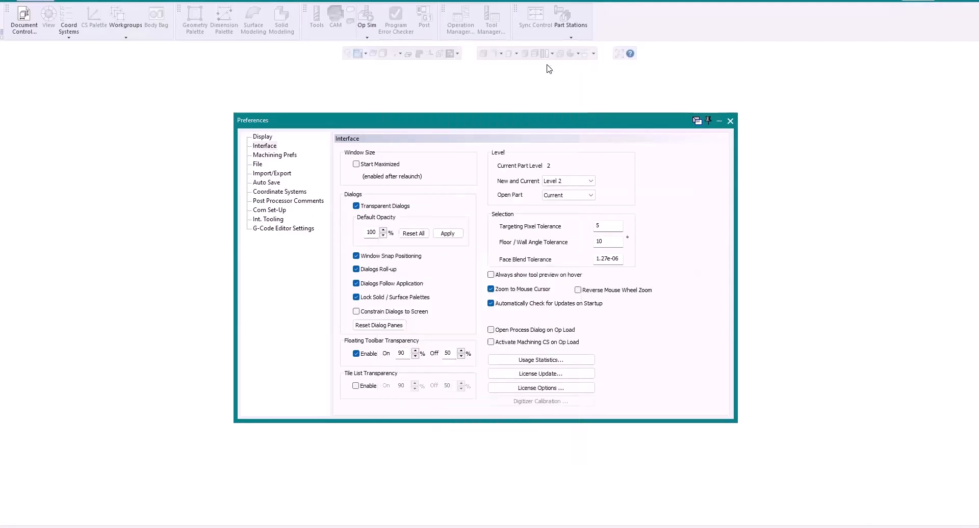
click(730, 121)
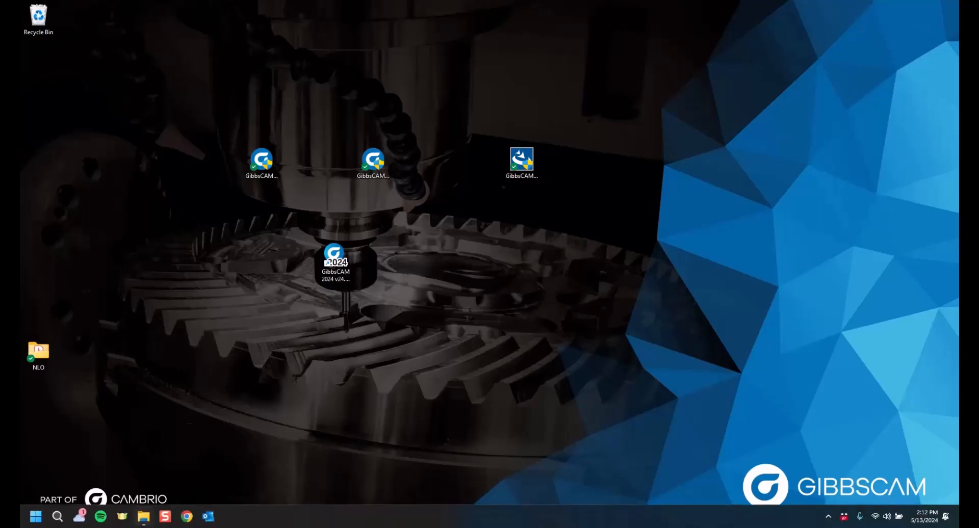
Step: Browse File Explorer to C:\Program Files\GibbsCAM\GibbsCAM NLO Server 2024
click(143, 516)
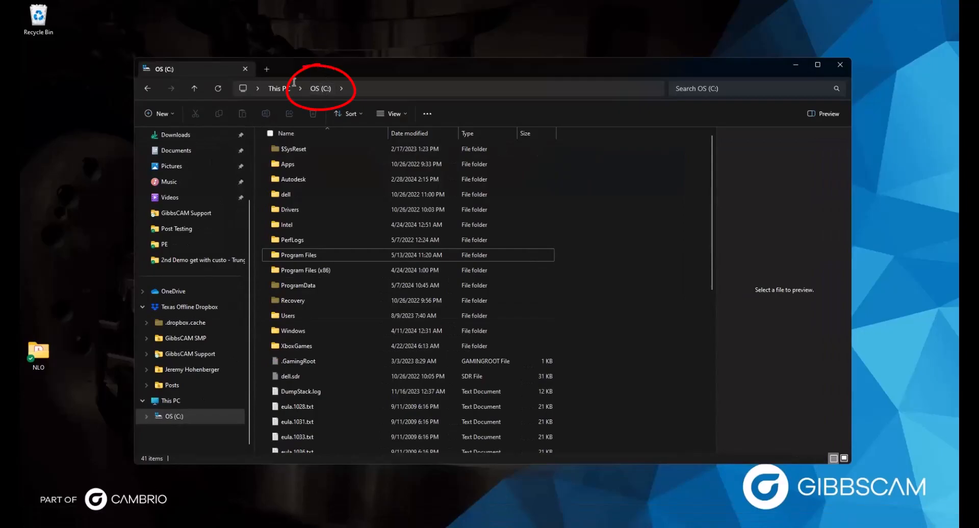
double_click(309, 255)
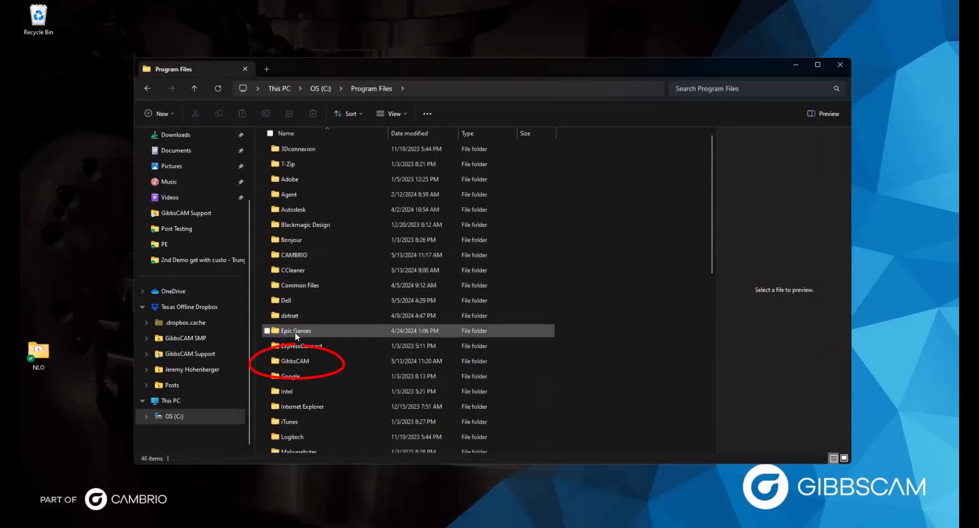
right_click(290, 358)
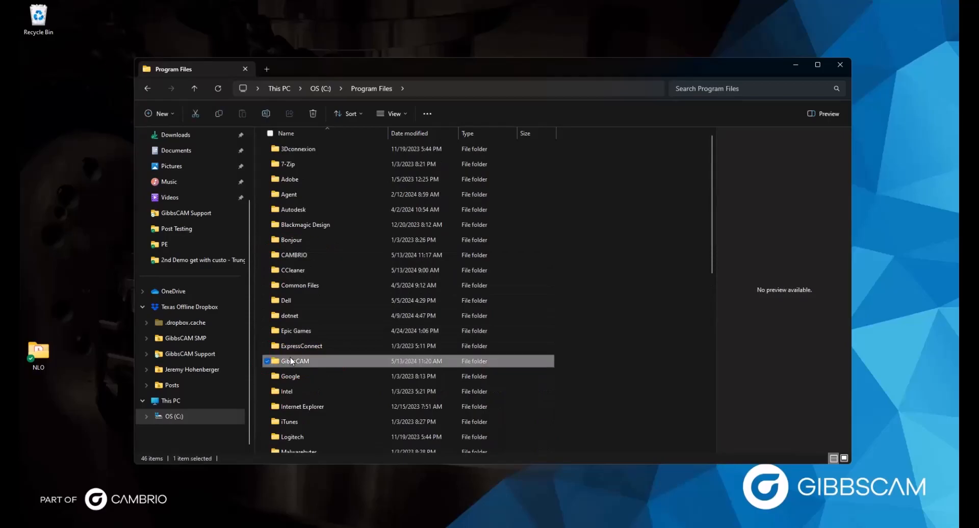
click(283, 358)
double_click(283, 358)
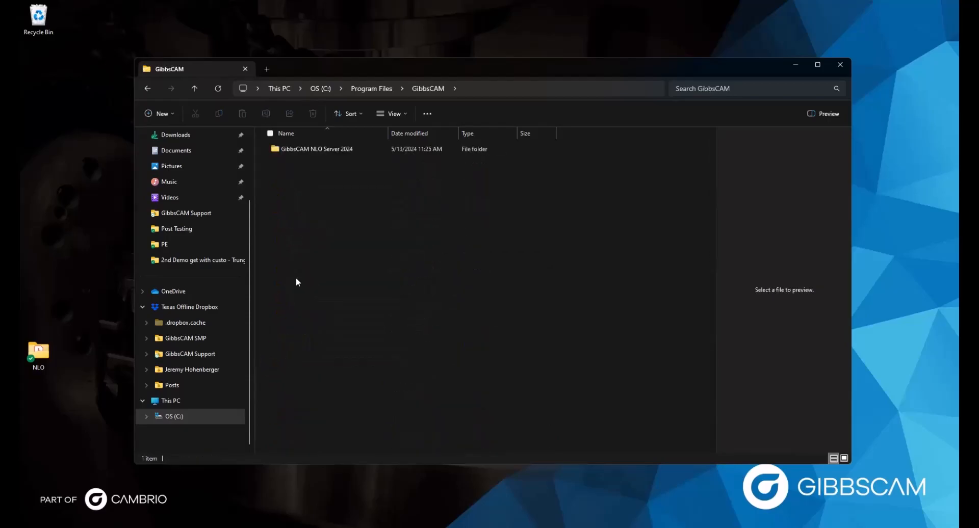
double_click(307, 149)
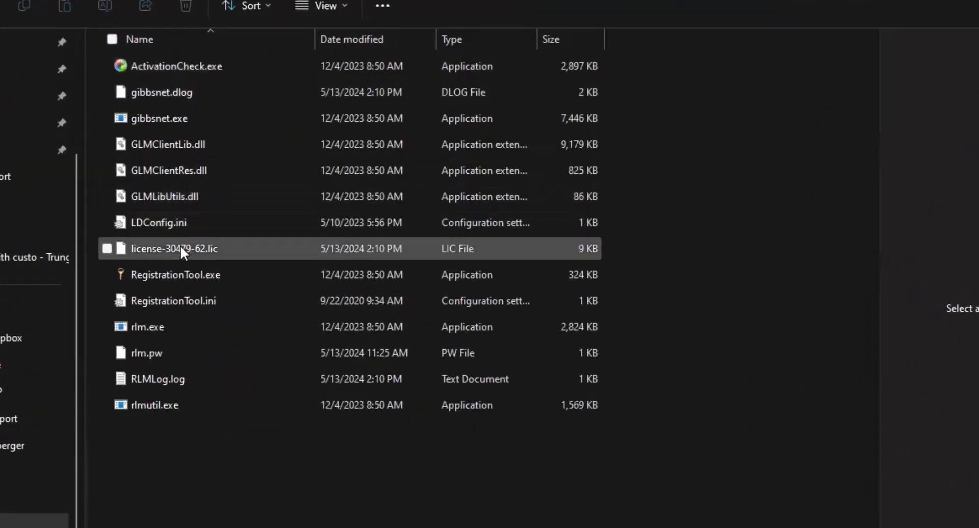
Step: Run RegistrationTool.exe from the NLO server folder as administrator
right_click(162, 272)
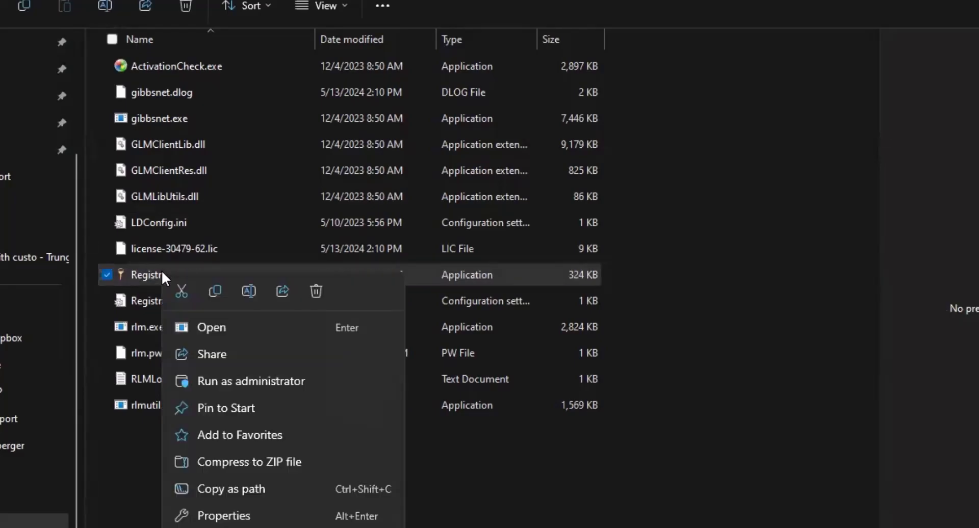
click(211, 381)
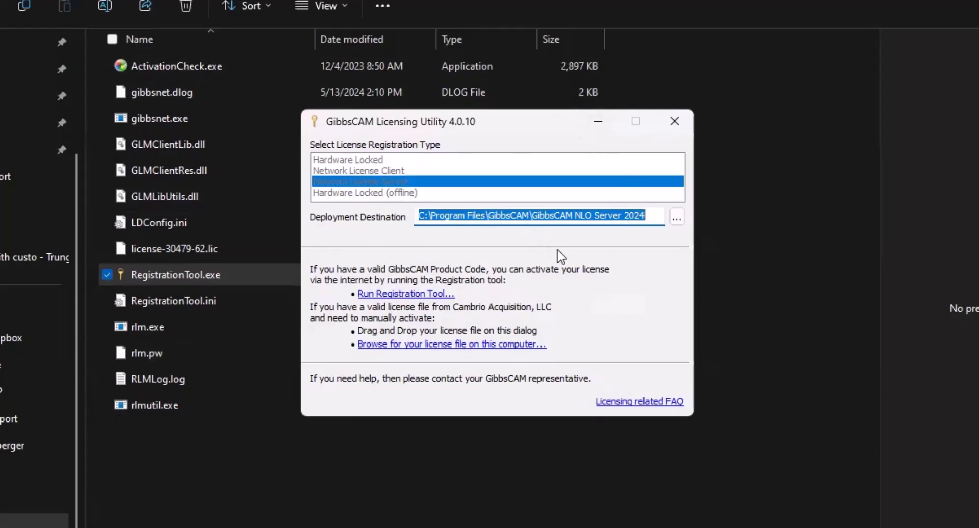
Step: Register online and deploy license-30479-62.lic through the Licensing Utility wizard
click(384, 295)
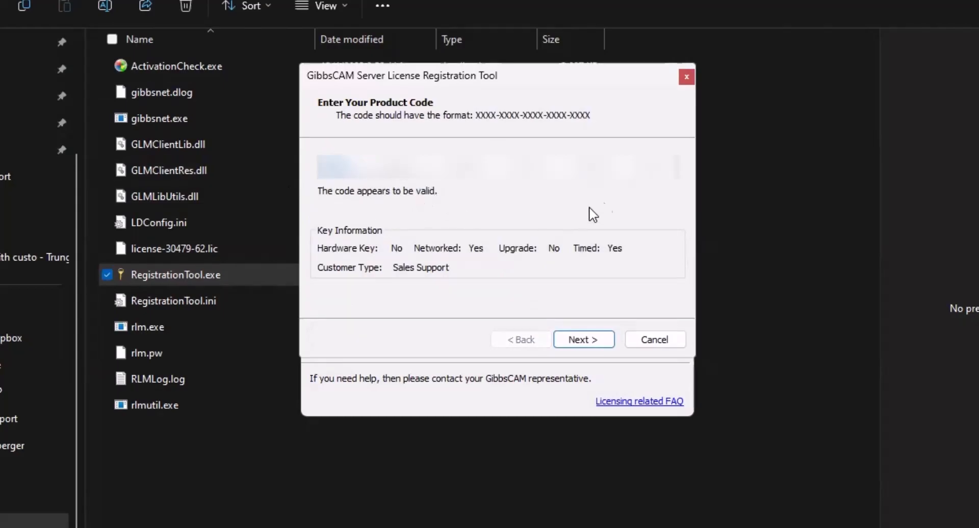
click(569, 340)
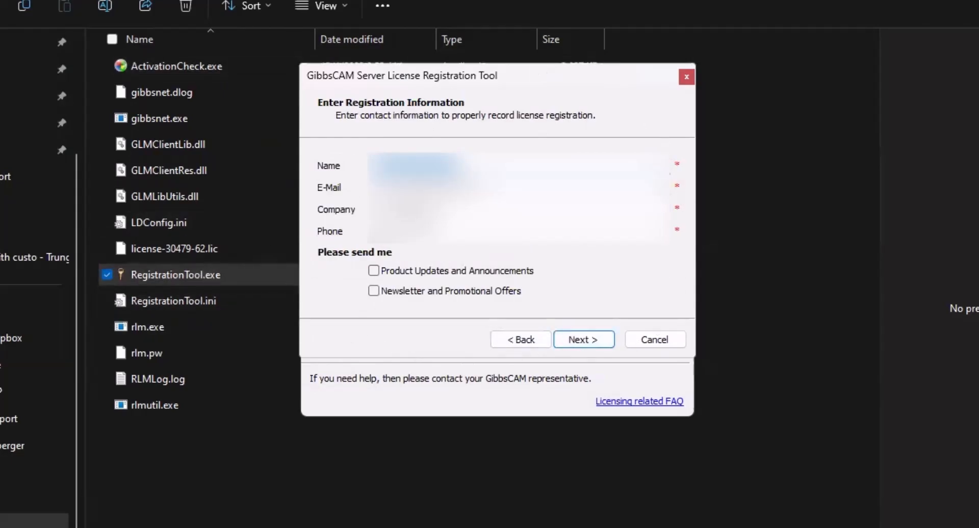
click(582, 340)
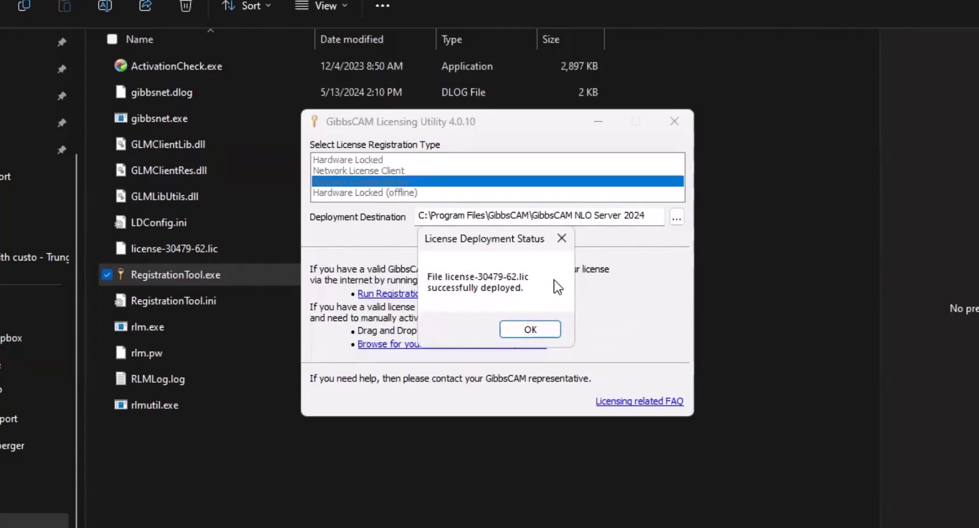
click(525, 330)
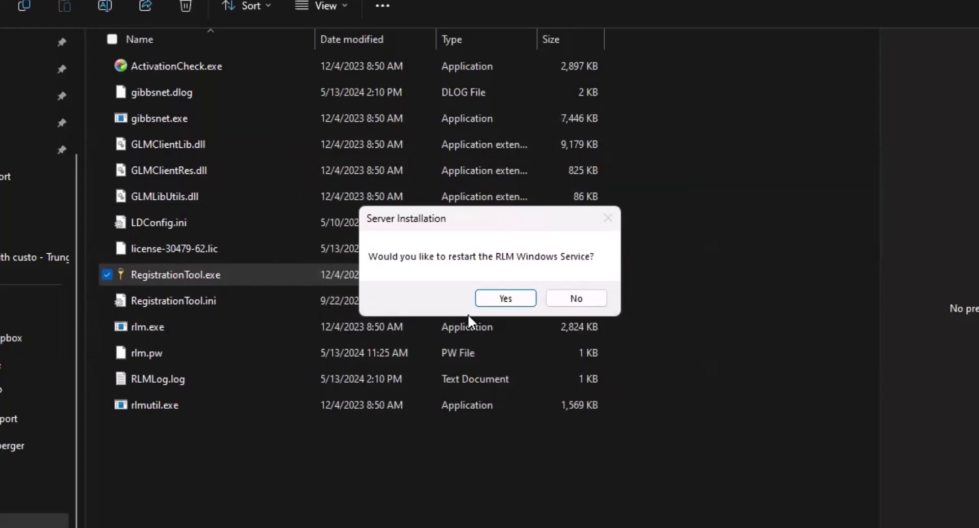
Step: Restart the RLM Windows Service, close File Explorer, and select the GibbsCAM 2024 desktop shortcut
click(512, 296)
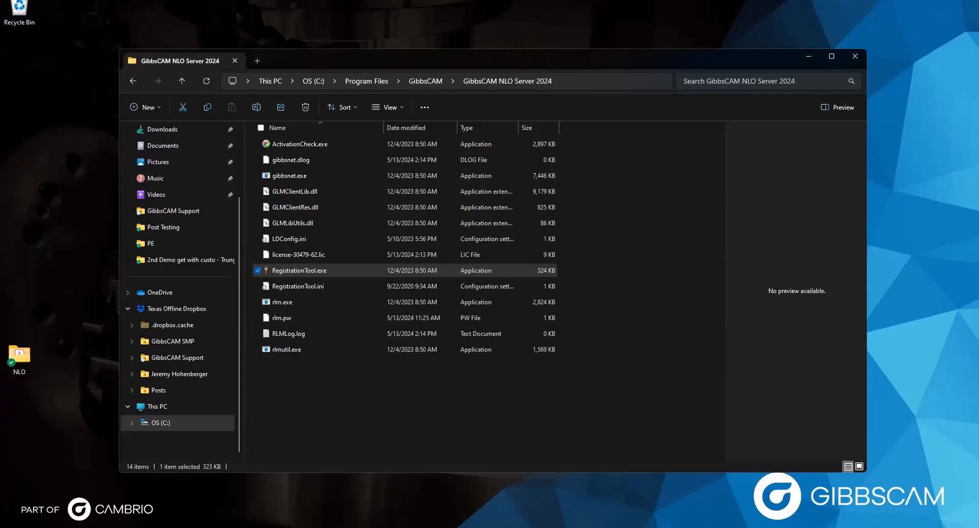
click(855, 55)
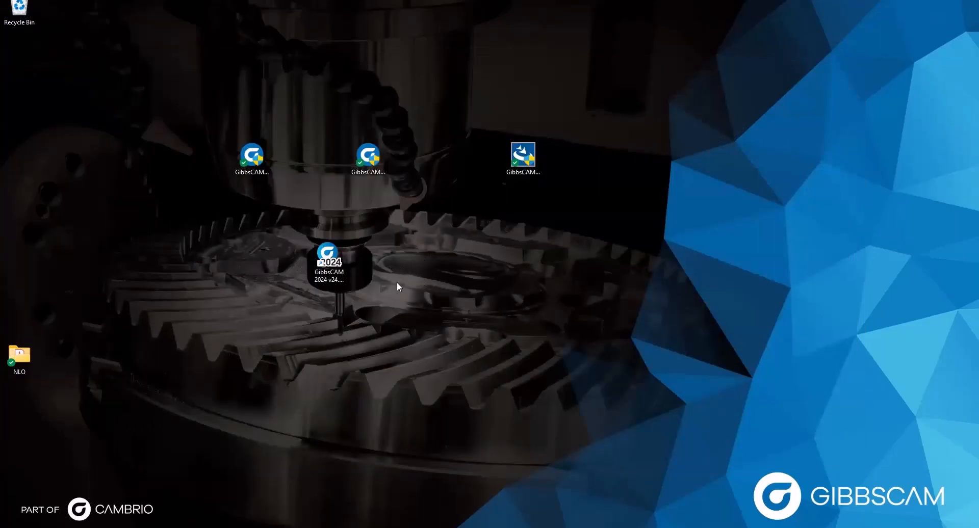
click(324, 256)
Step: Launch GibbsCAM 2024 and get past the license notice and registration tool to the empty workspace
double_click(325, 256)
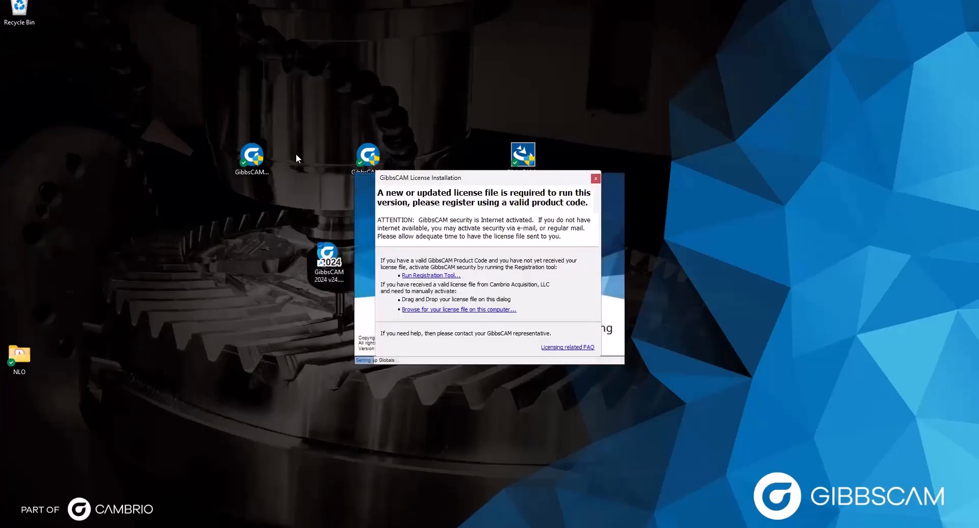
click(408, 276)
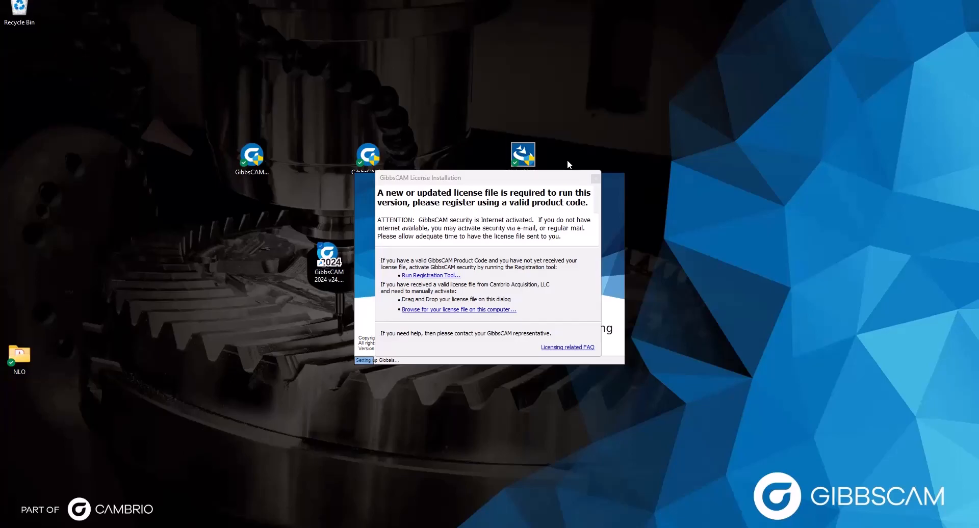
click(603, 148)
click(594, 174)
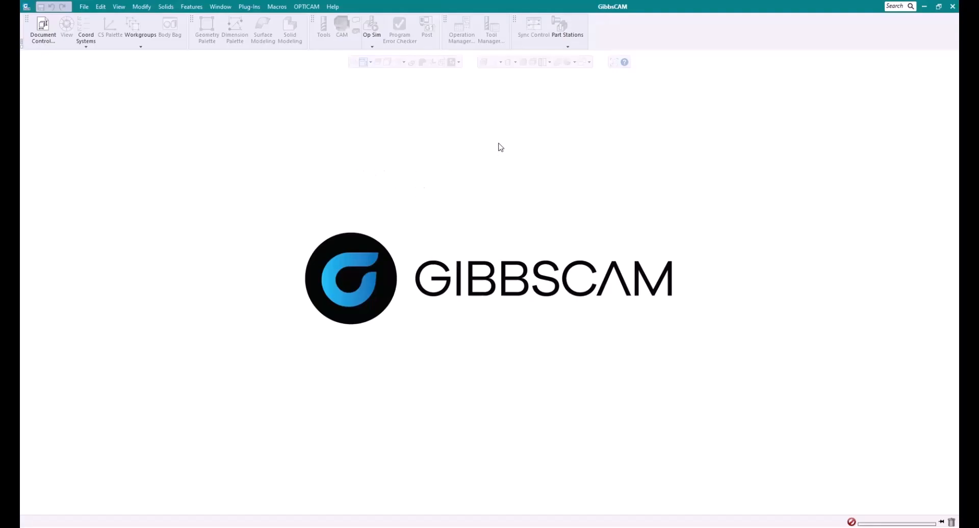
click(85, 8)
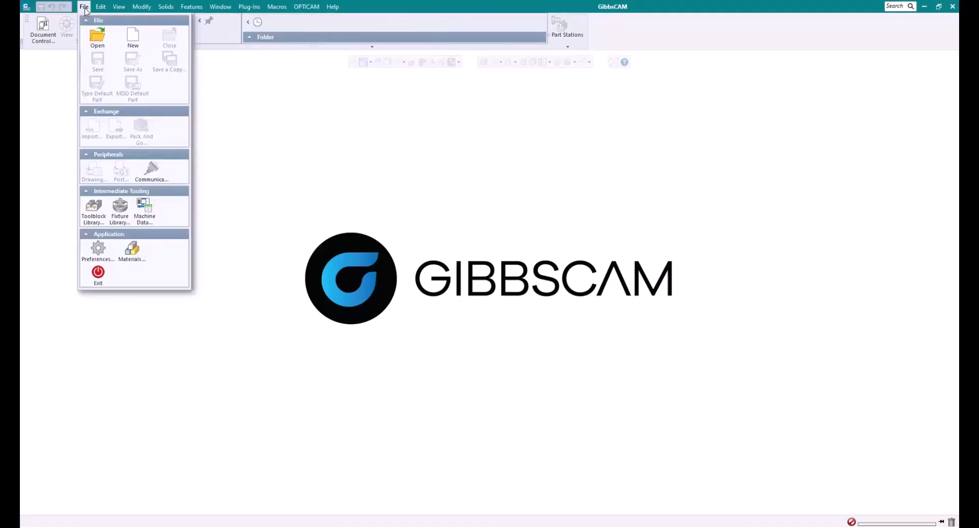
click(98, 250)
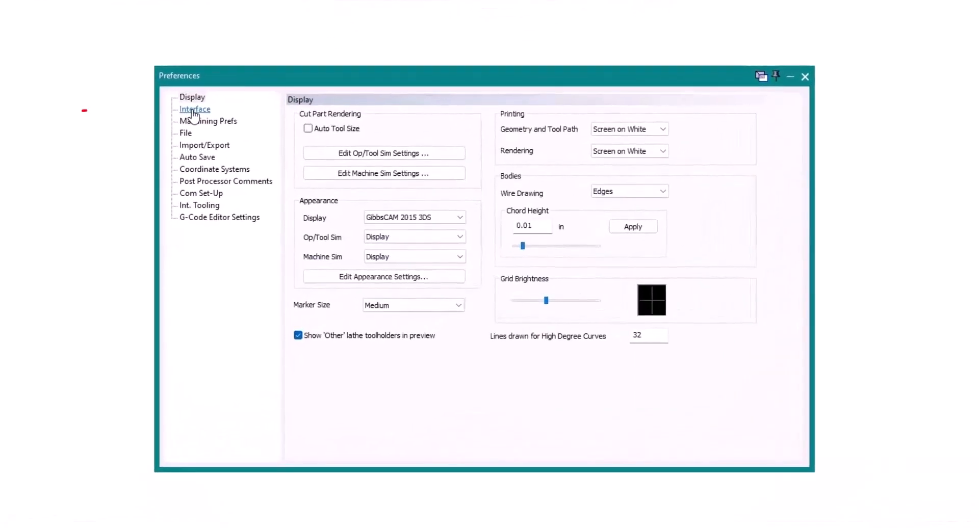
click(193, 110)
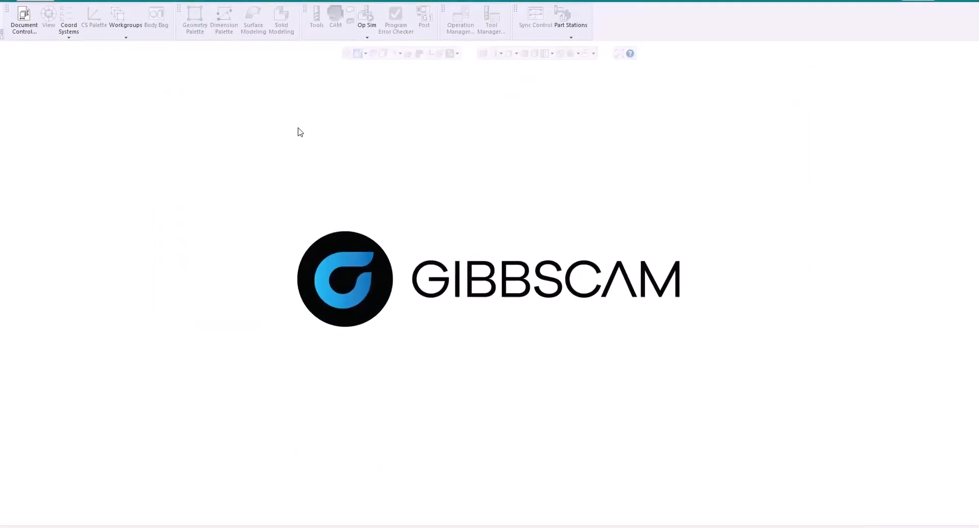
Step: Check for updates under Help and accept opening the v24.0.60.0 download page
click(333, 0)
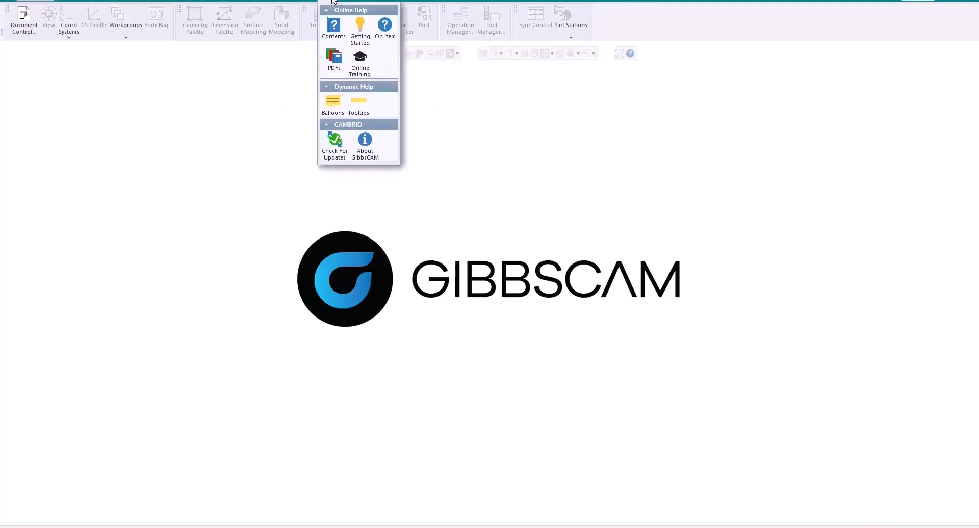
click(341, 153)
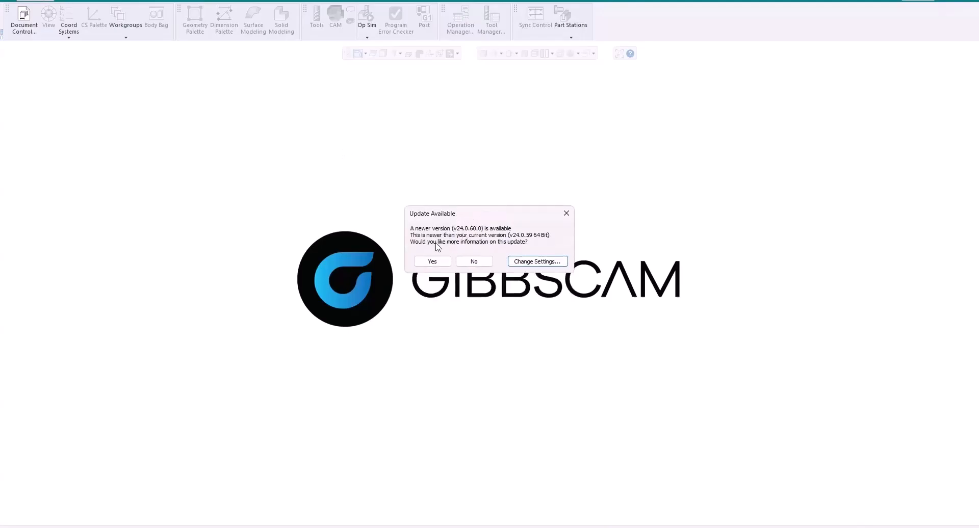
click(432, 284)
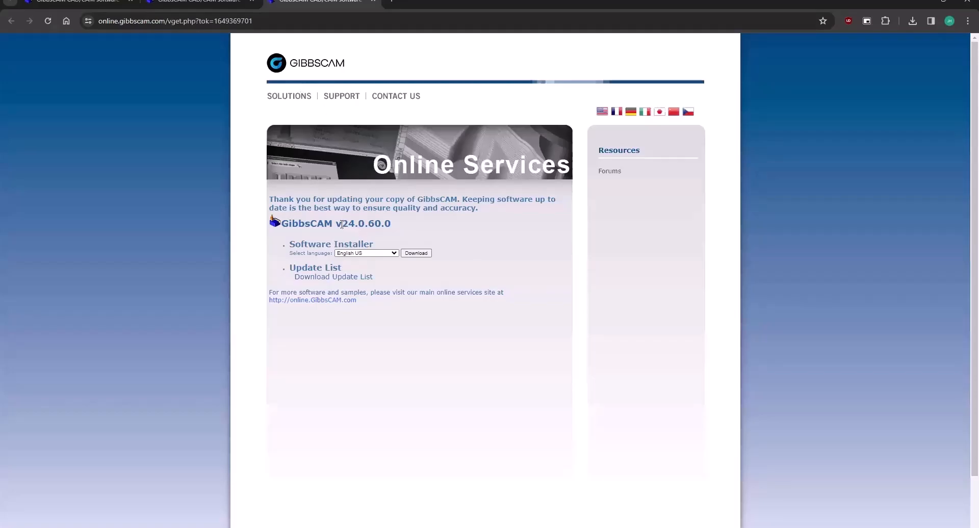
drag(335, 224, 408, 228)
click(411, 228)
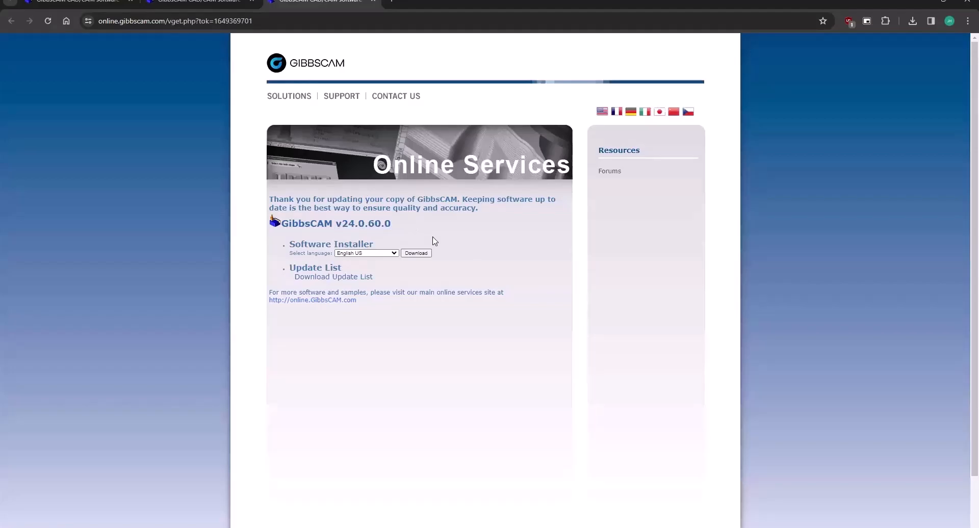